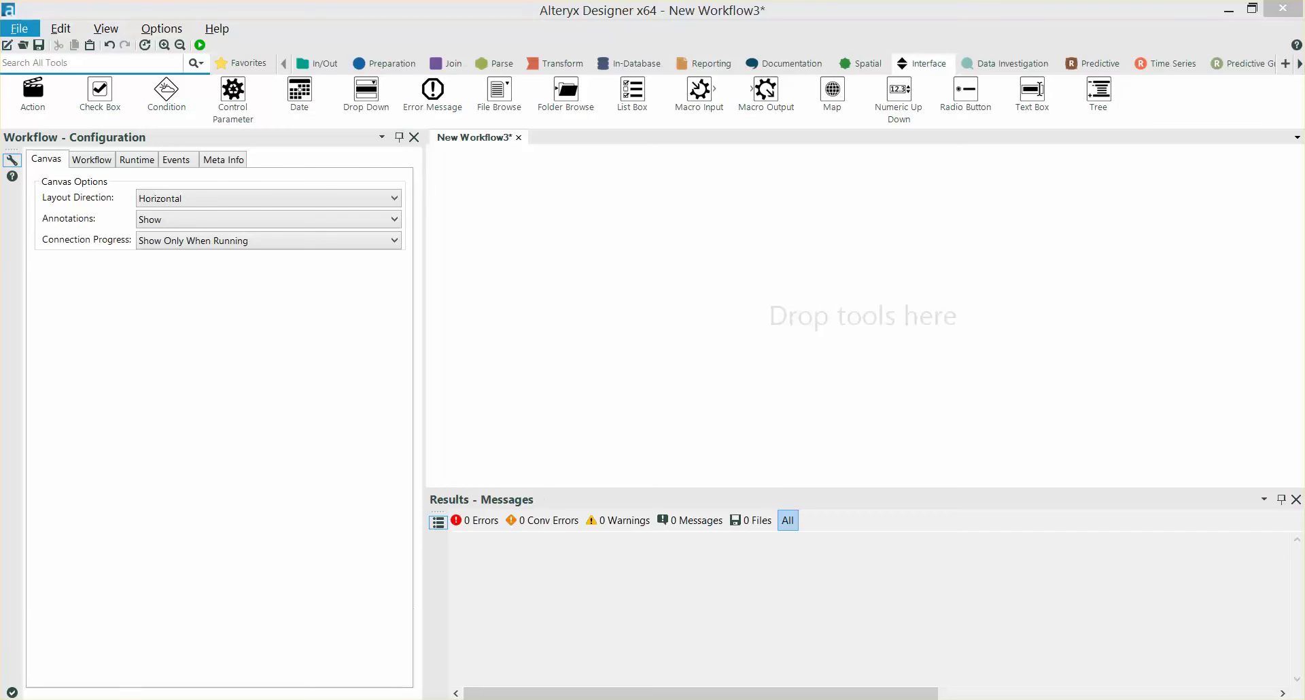
Switch to File Explorer and scroll through the XML files in the Local Authorities folder
key("alt+Tab")
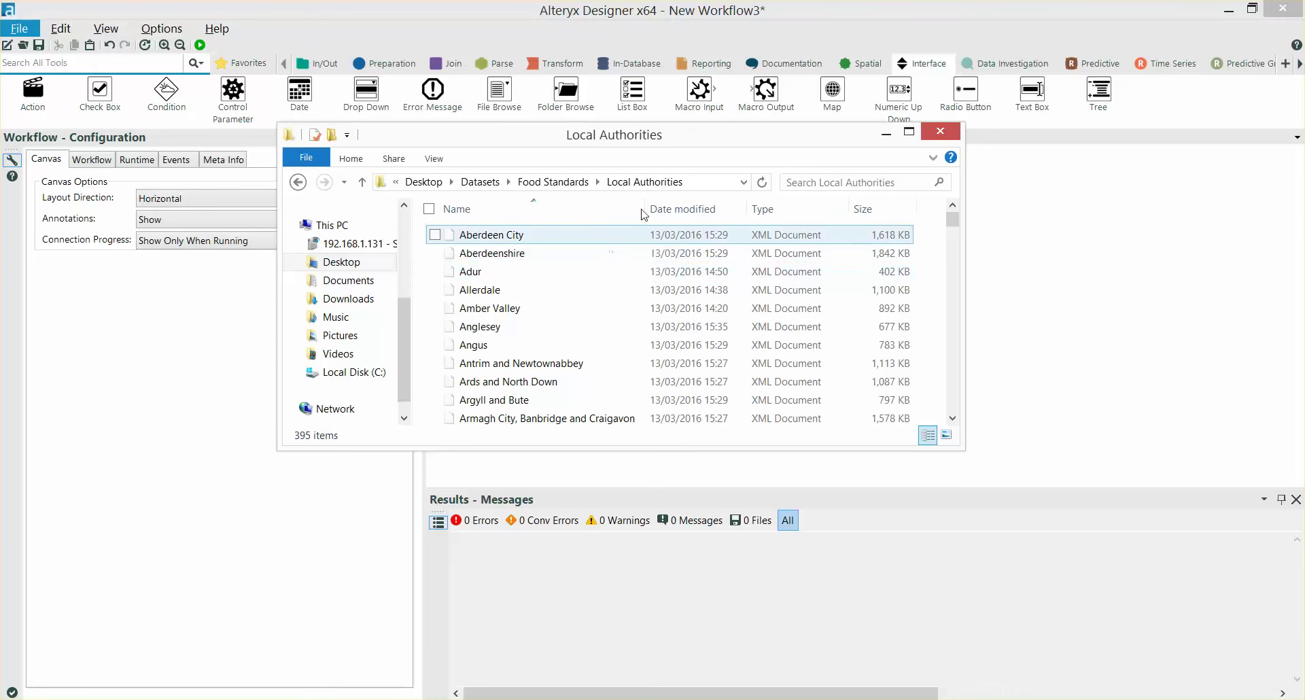
left_click_drag(947, 223, 941, 177)
Add an Input Data tool that reads Aberdeen City.xml
left_click(885, 133)
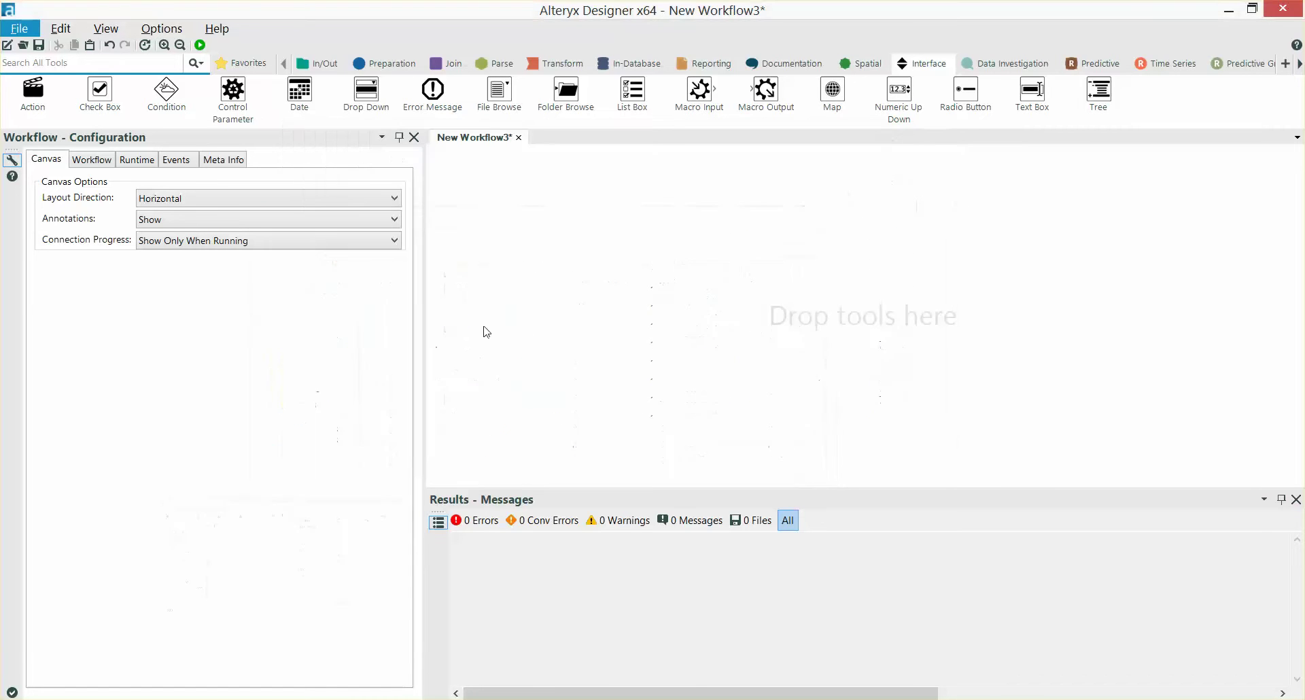
left_click(309, 62)
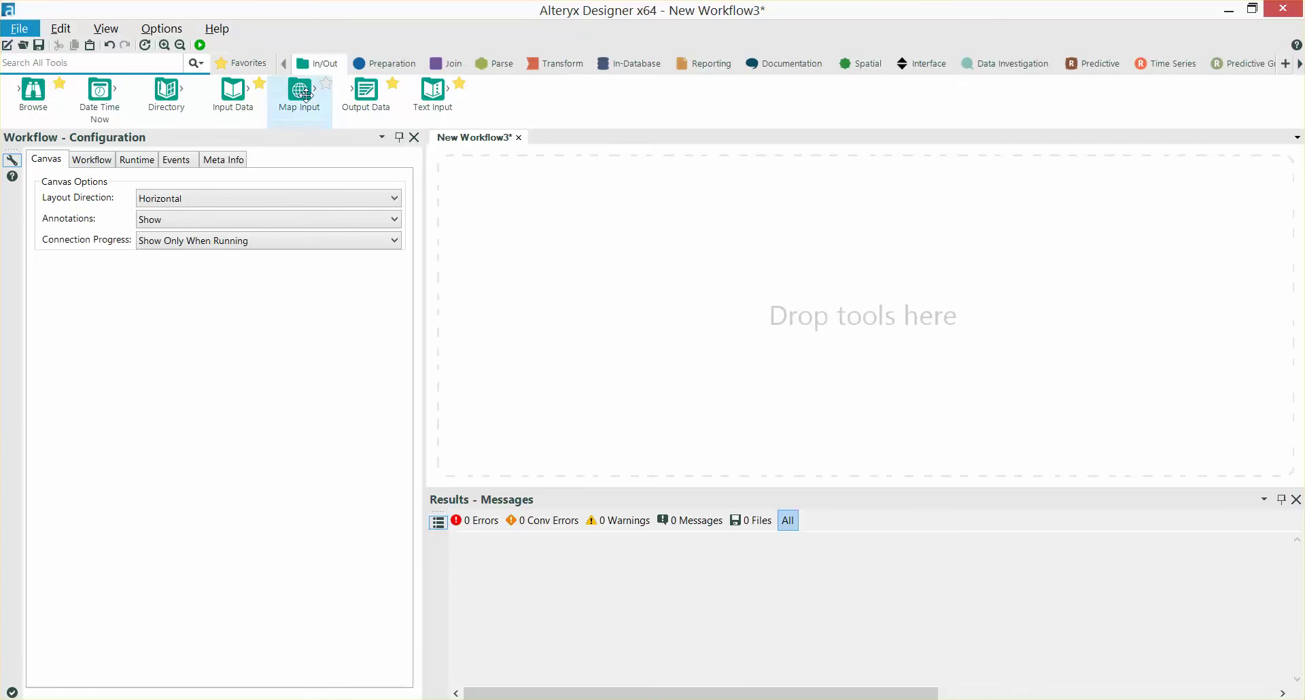
left_click_drag(233, 92, 519, 315)
left_click(403, 175)
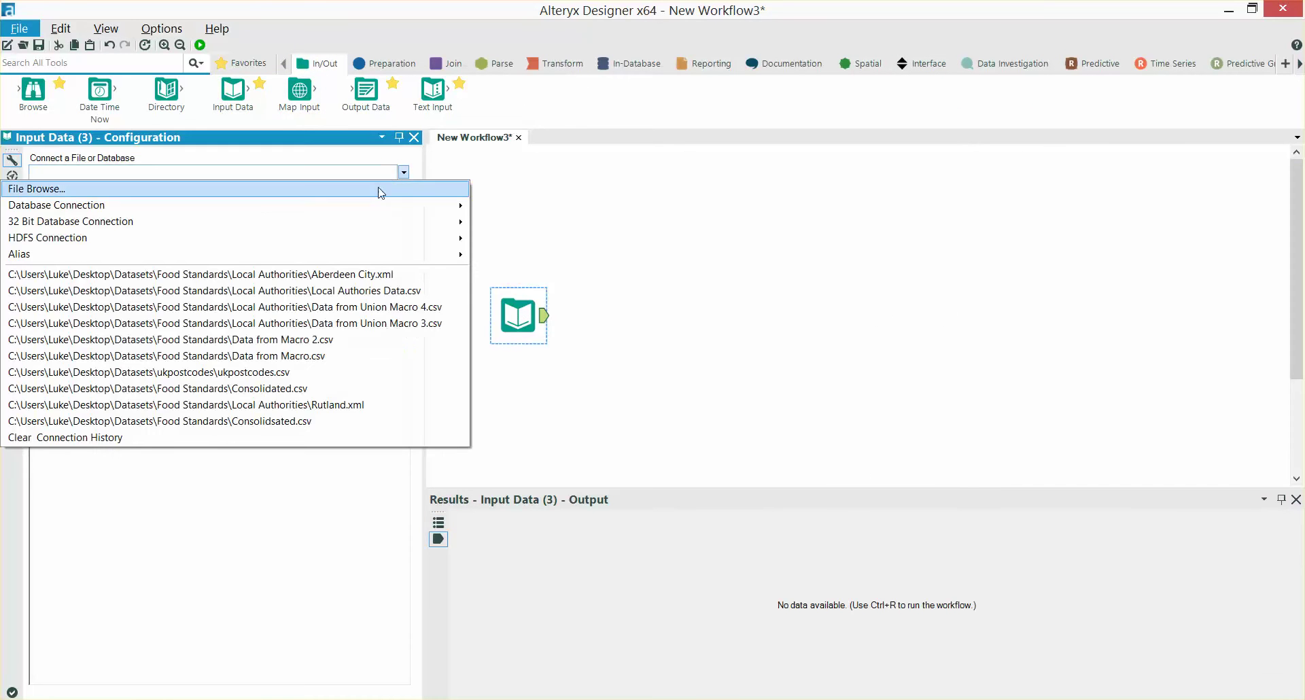
left_click(421, 188)
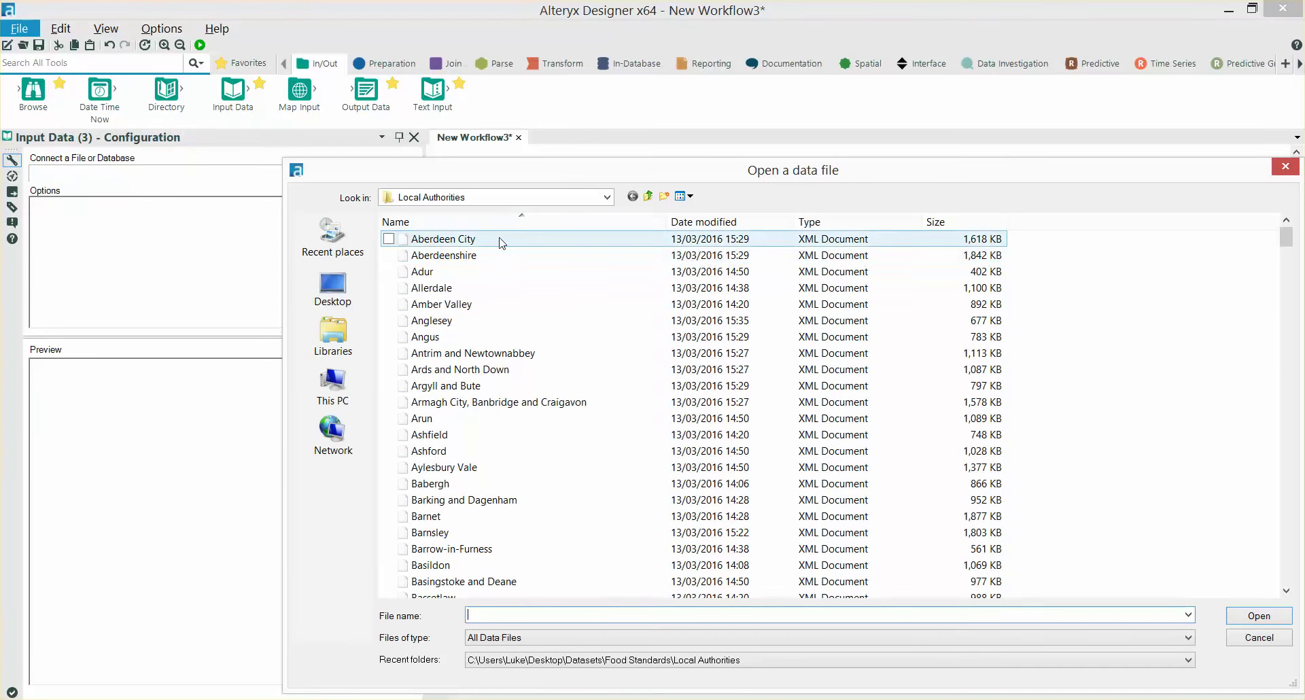
left_click(503, 240)
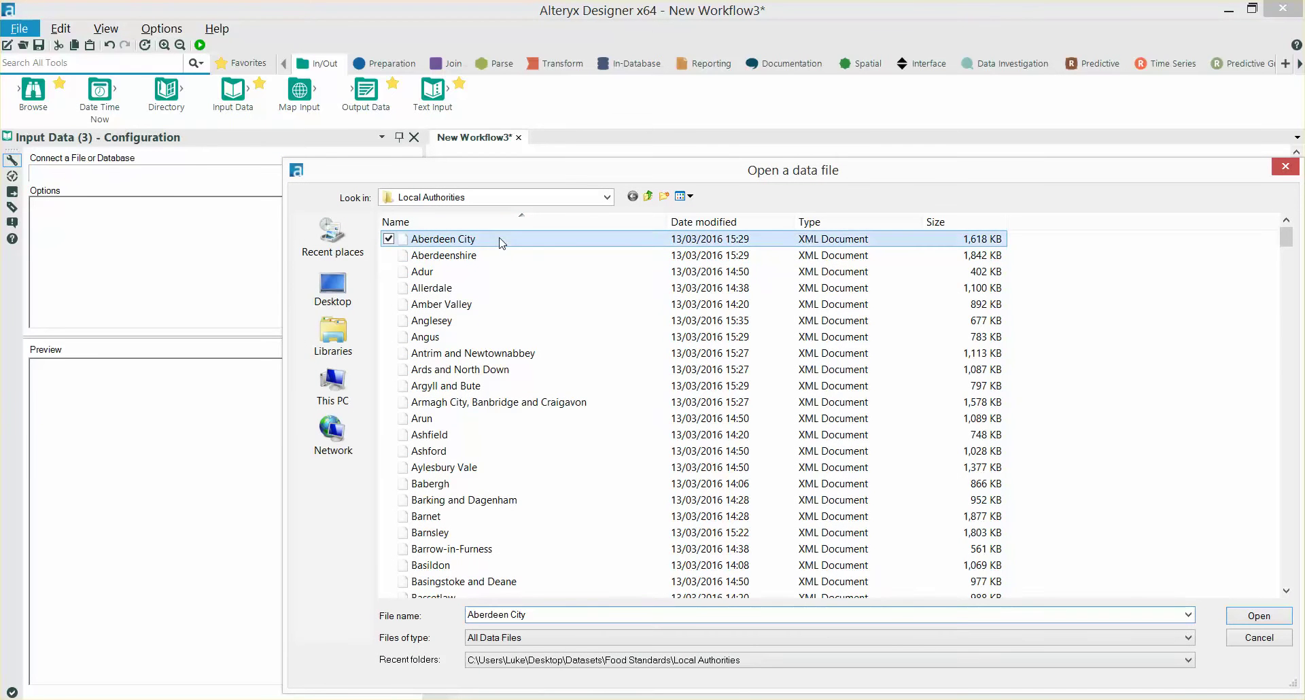
left_click(1248, 620)
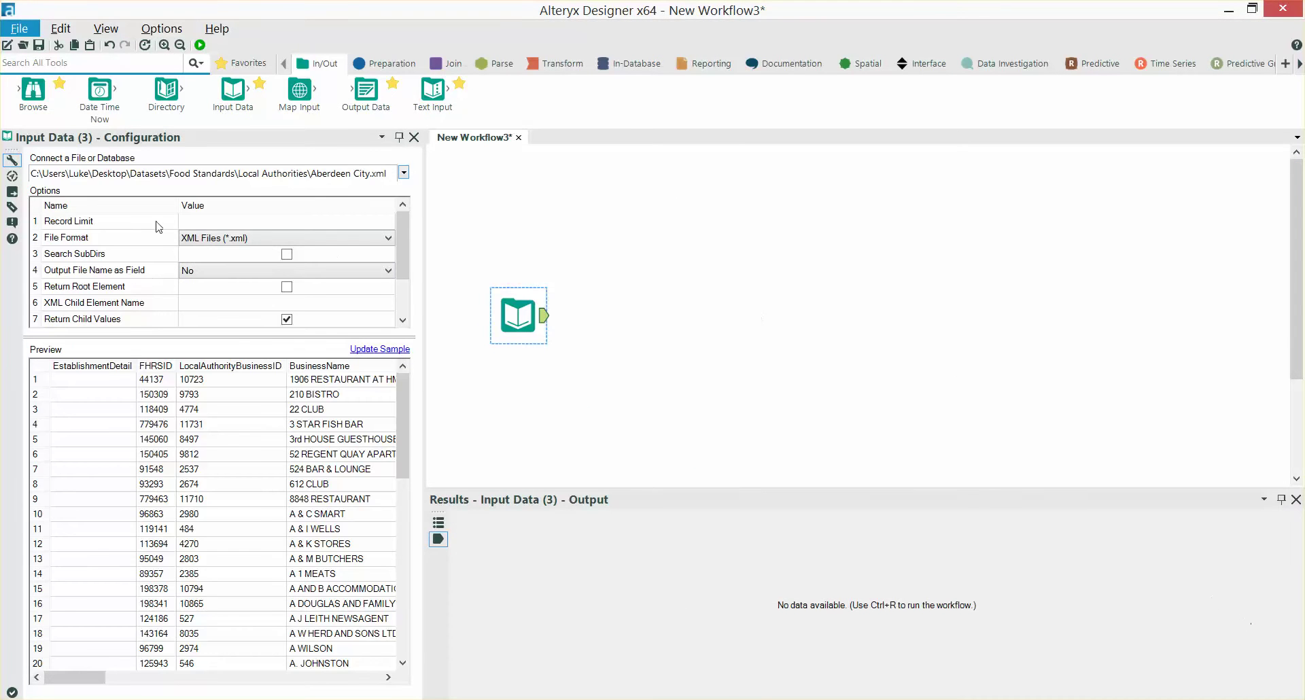
Set Output File Name as Field to File Name Only
left_click(192, 272)
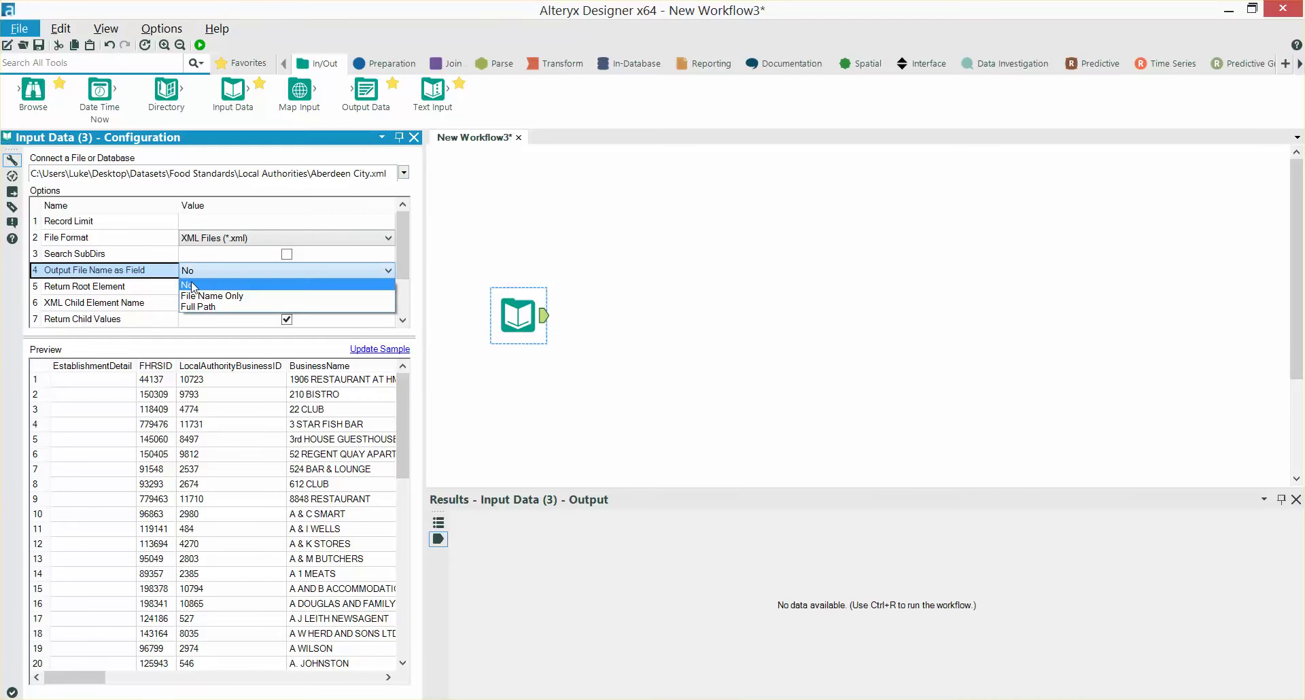
left_click(192, 296)
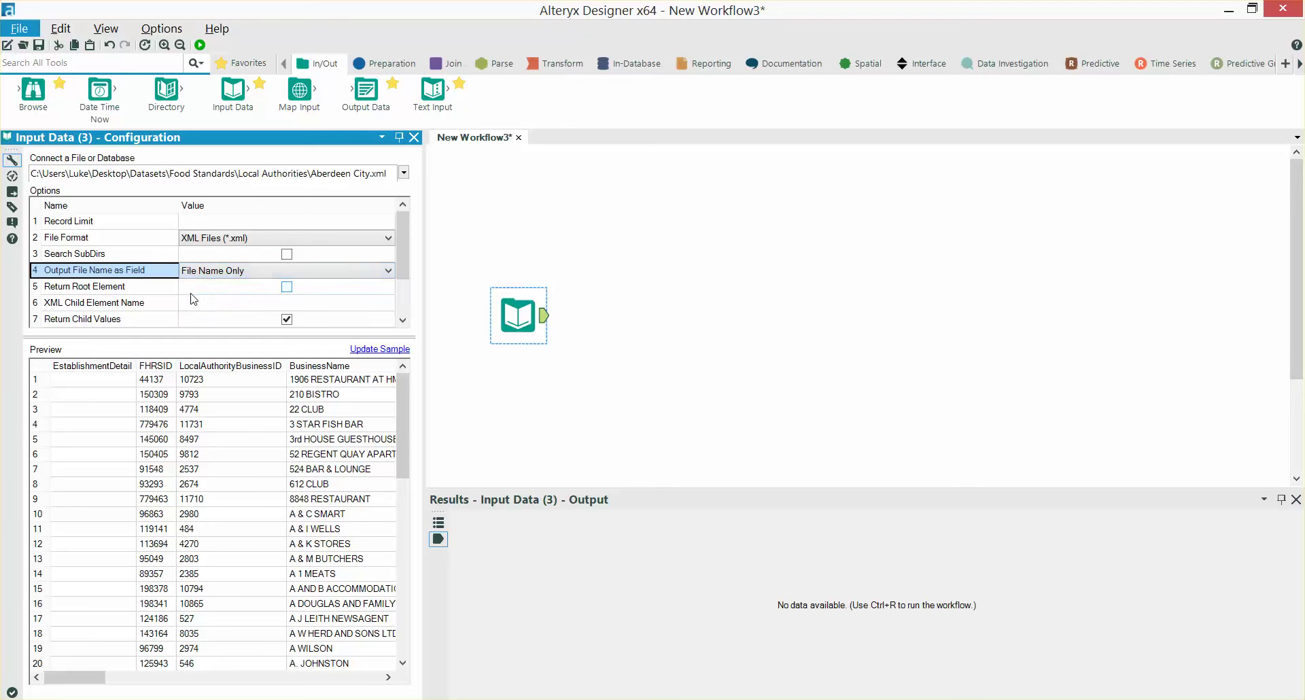
left_click(799, 293)
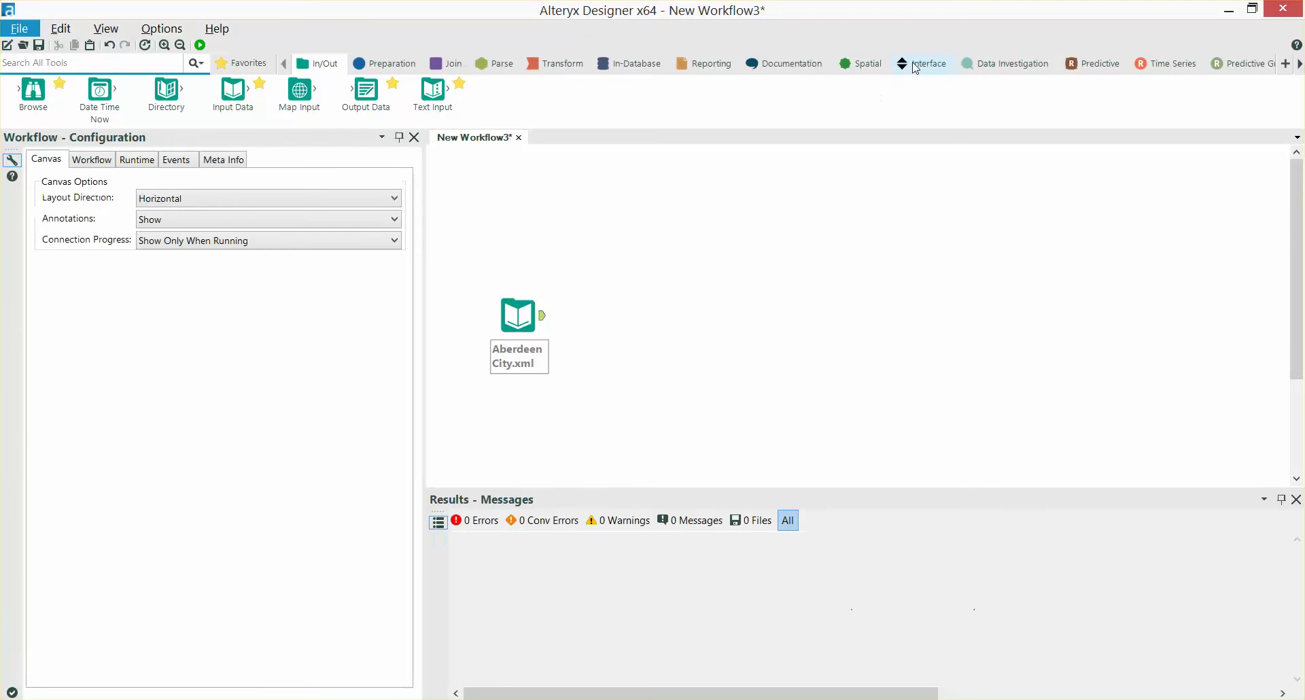
Place a Control Parameter above the input with an Action tool linking them
left_click(916, 68)
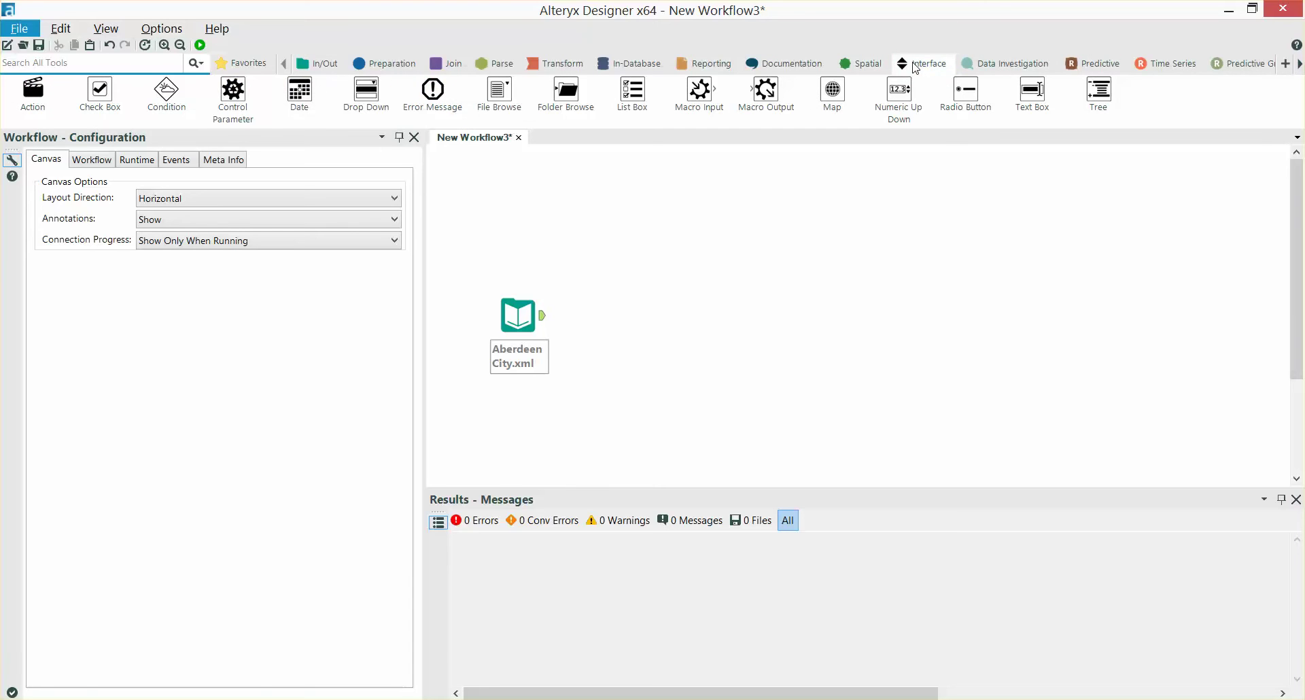
left_click_drag(233, 92, 508, 191)
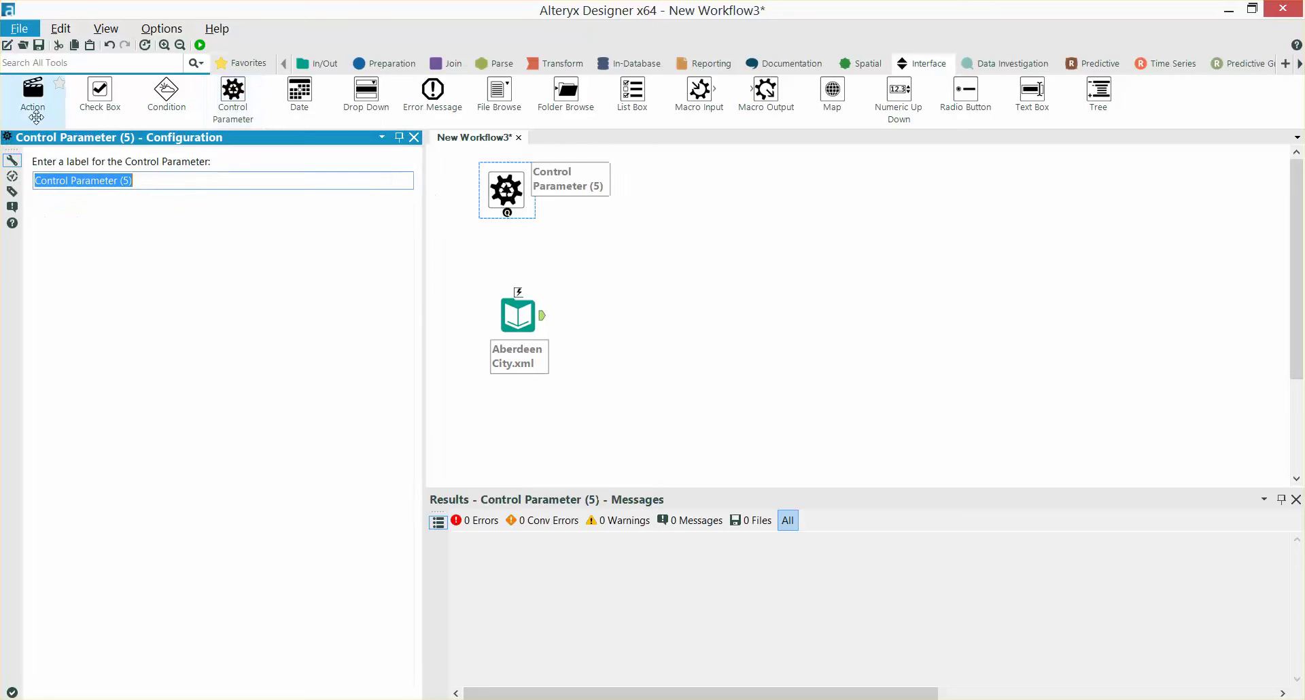
left_click_drag(33, 91, 514, 284)
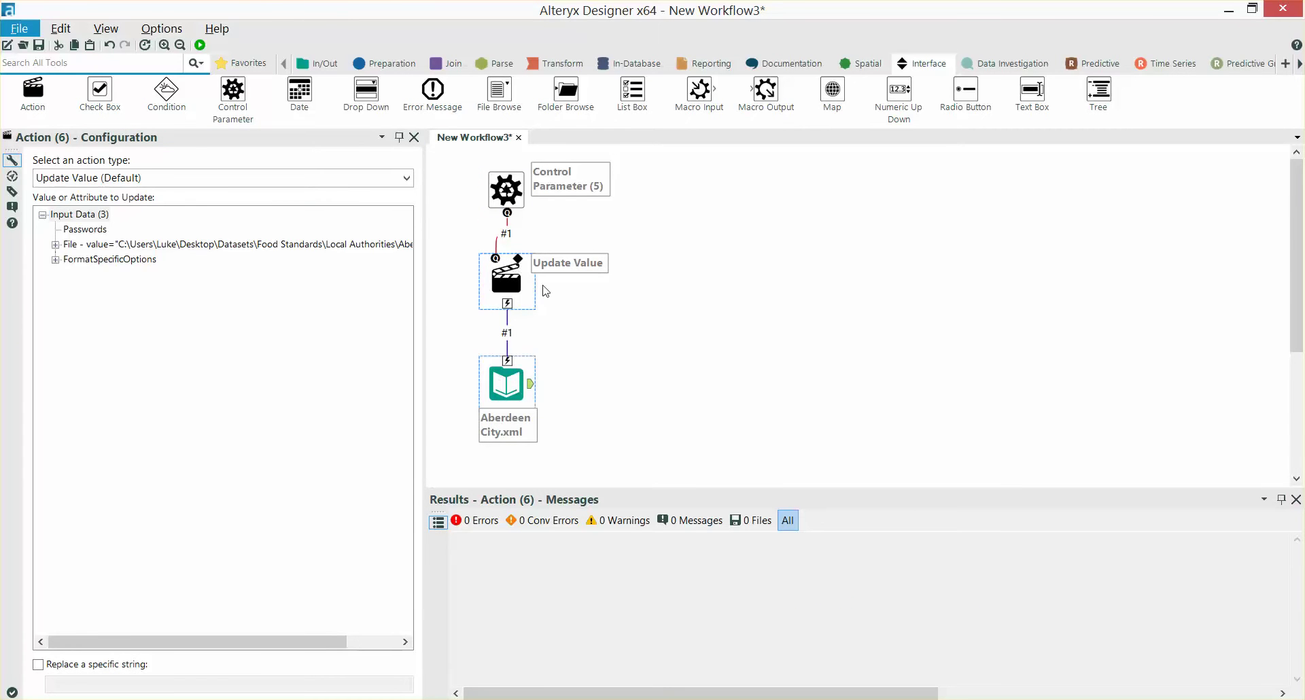
Label the control parameter FileName and make the Action update the input's File value
left_click(524, 182)
left_click(524, 181)
left_click_drag(180, 180, 34, 180)
type("FileName")
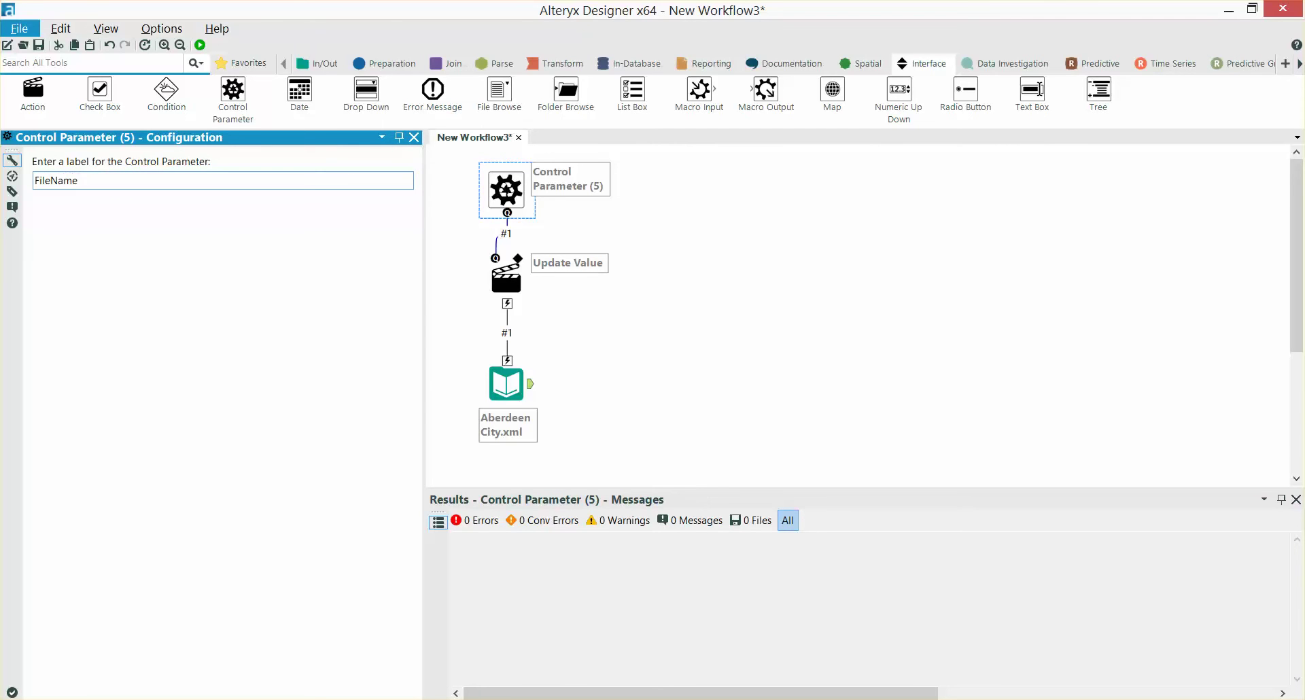
left_click(735, 338)
left_click(506, 280)
left_click(313, 246)
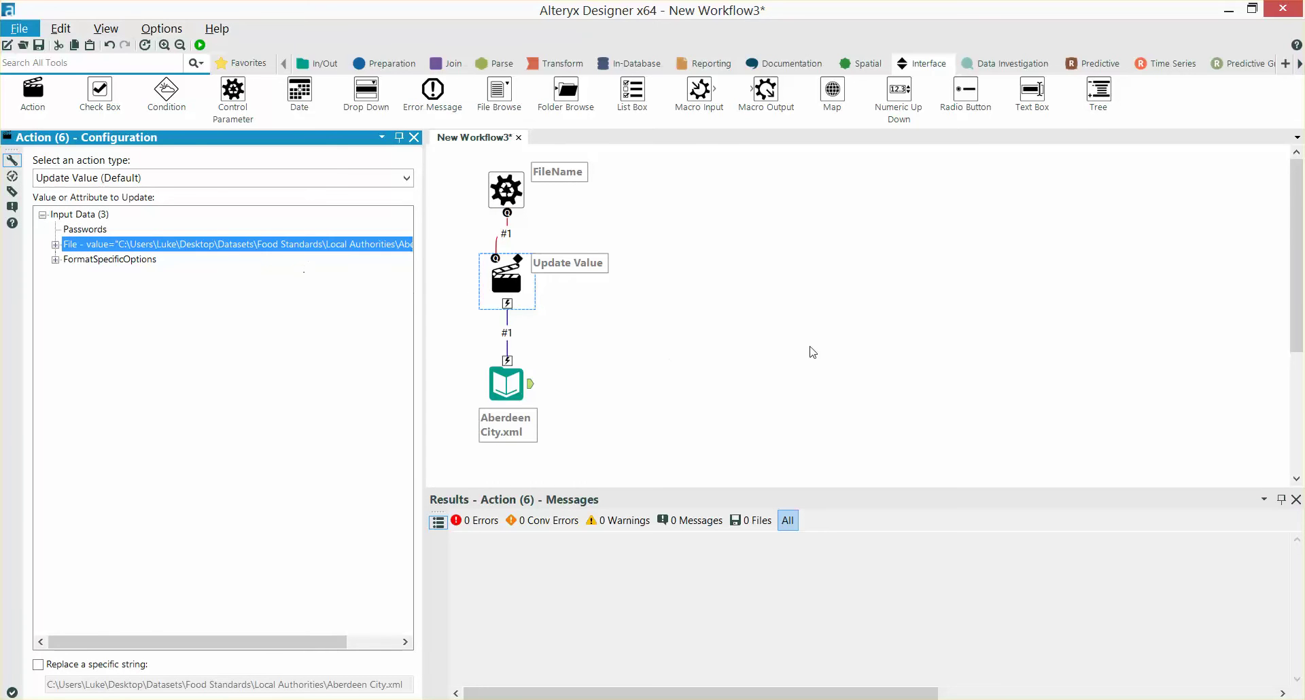
Attach a Message tool after the Aberdeen City input with priority High
left_click(93, 66)
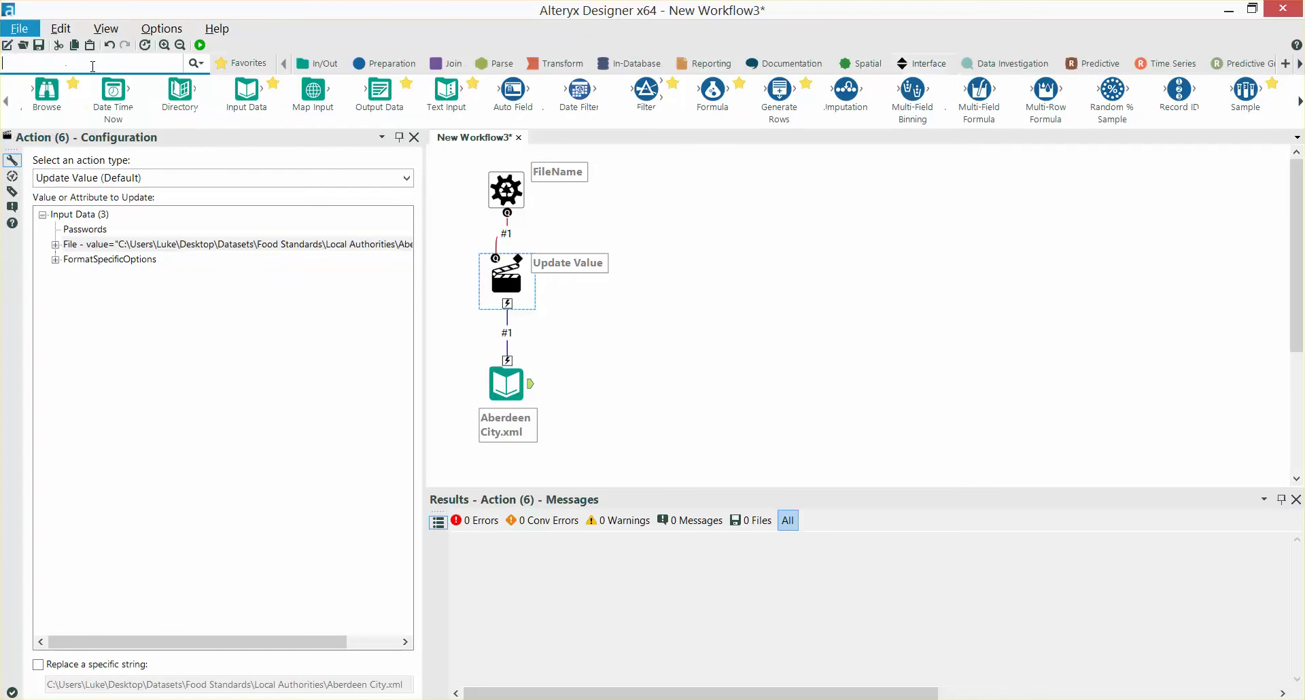
type("messag")
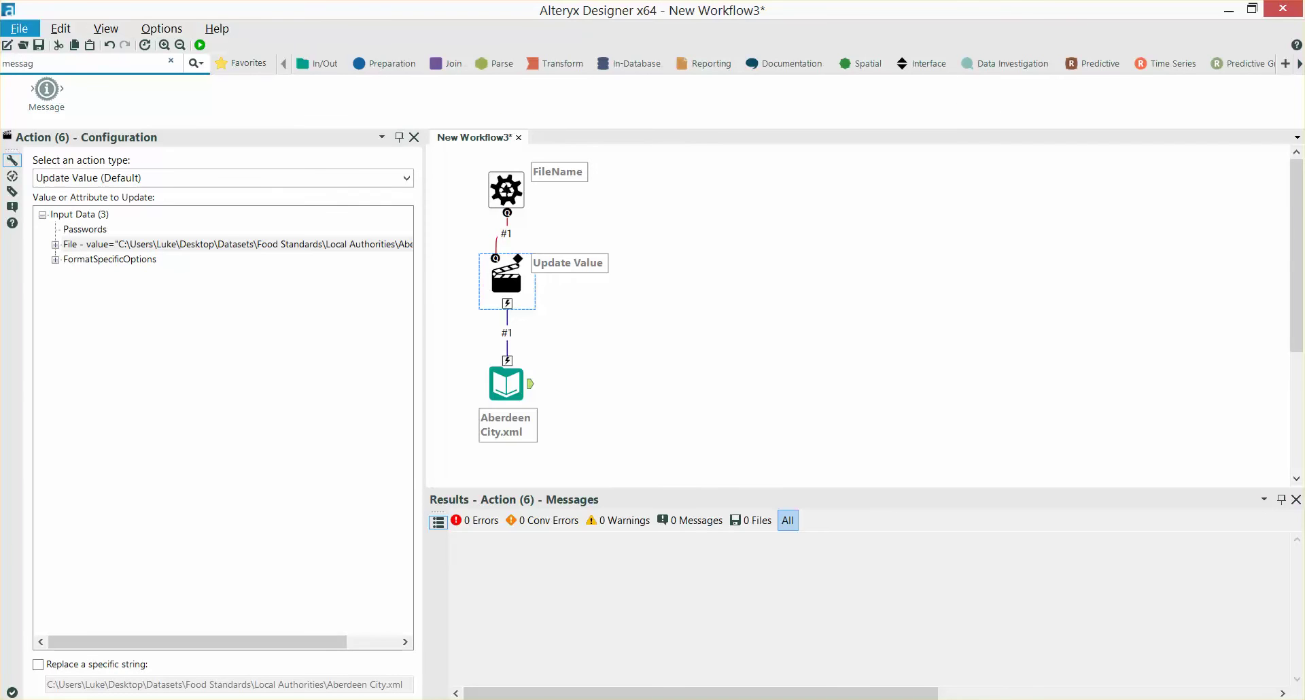
left_click_drag(46, 88, 622, 383)
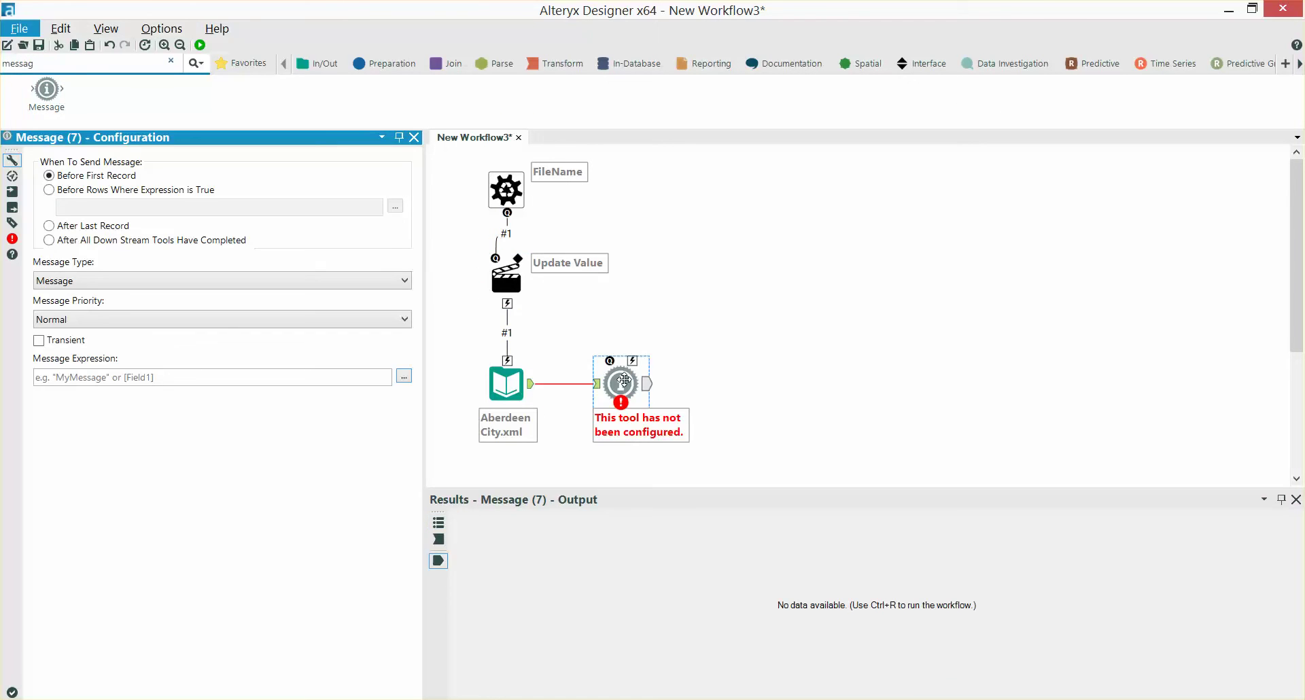
left_click(72, 323)
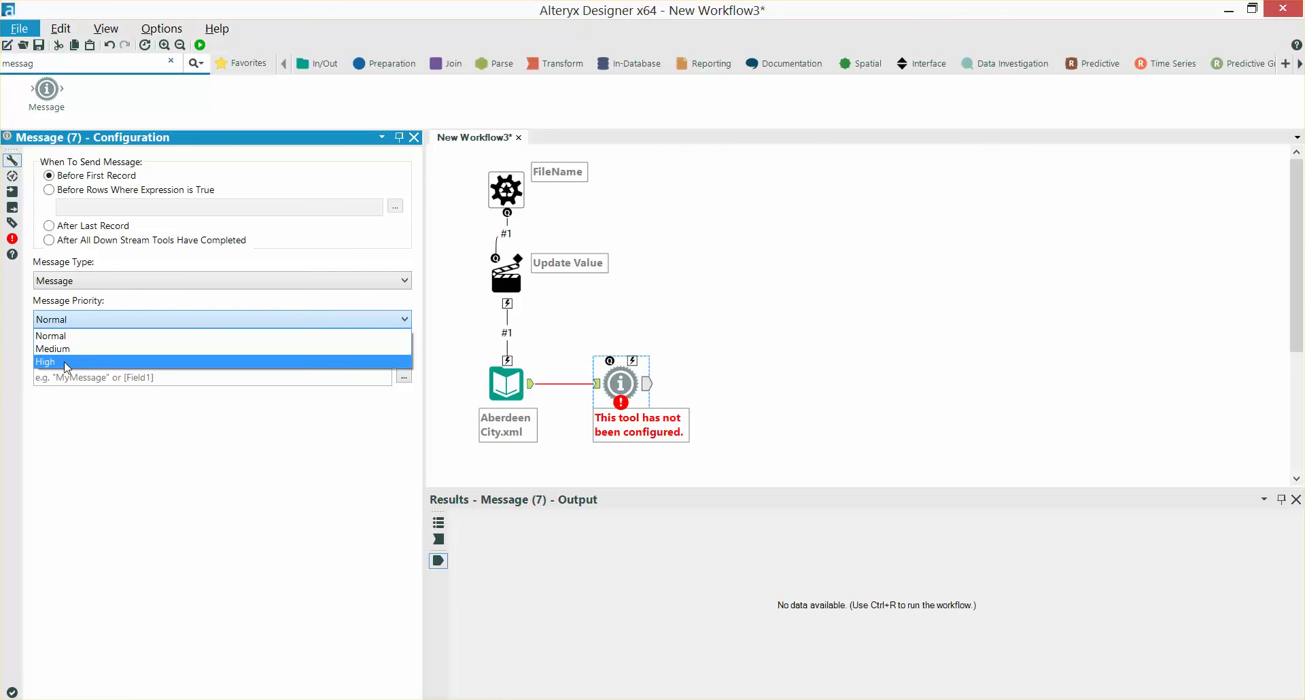
left_click(67, 362)
Set the message expression to [FileName]
left_click(216, 381)
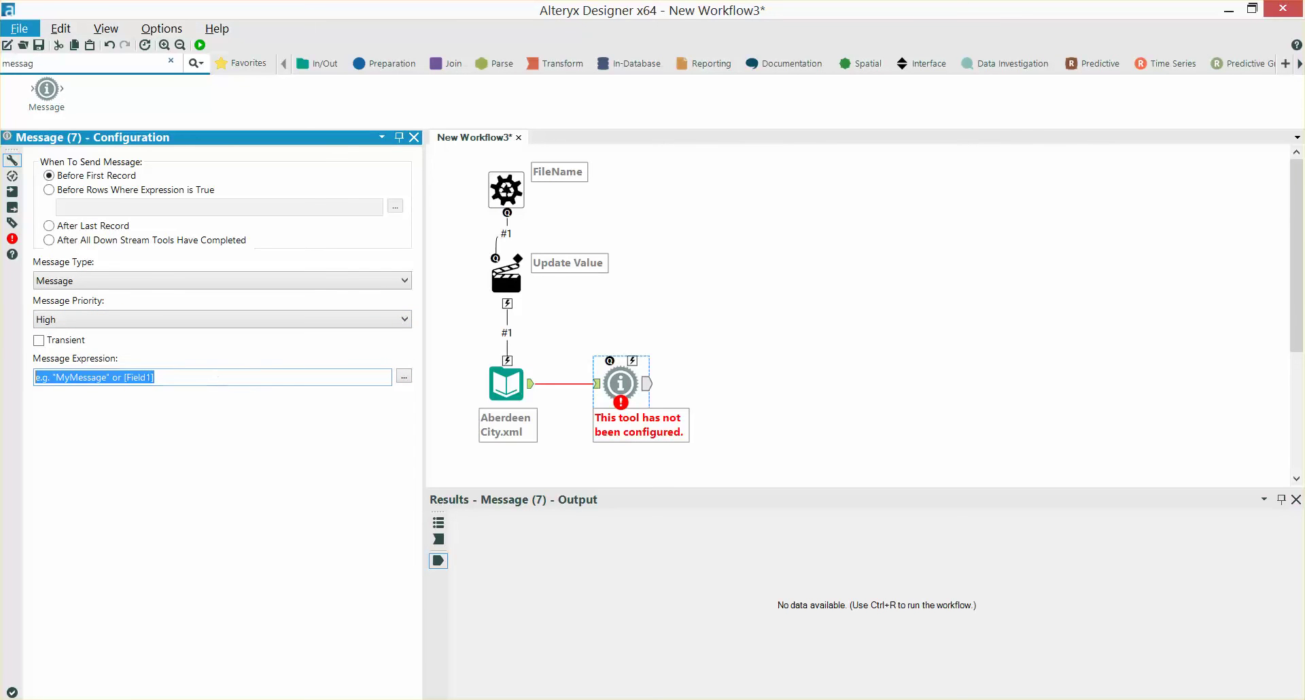
key("BackSpace")
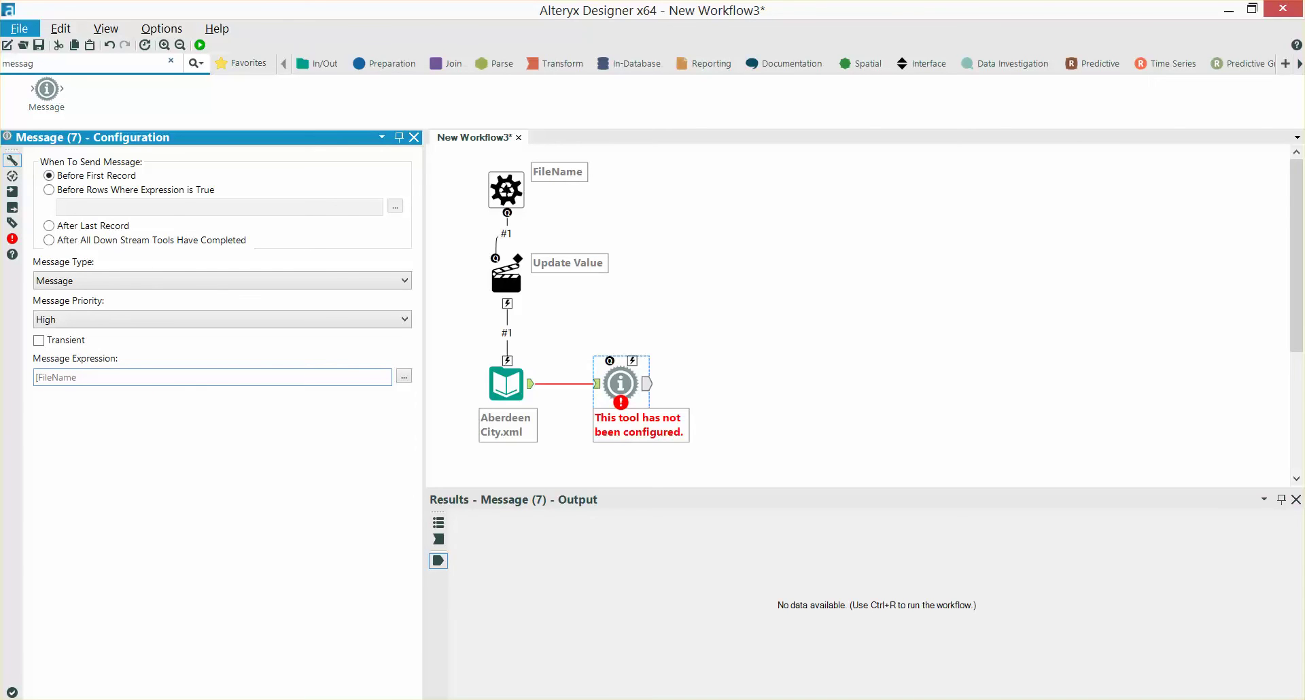
left_click(710, 338)
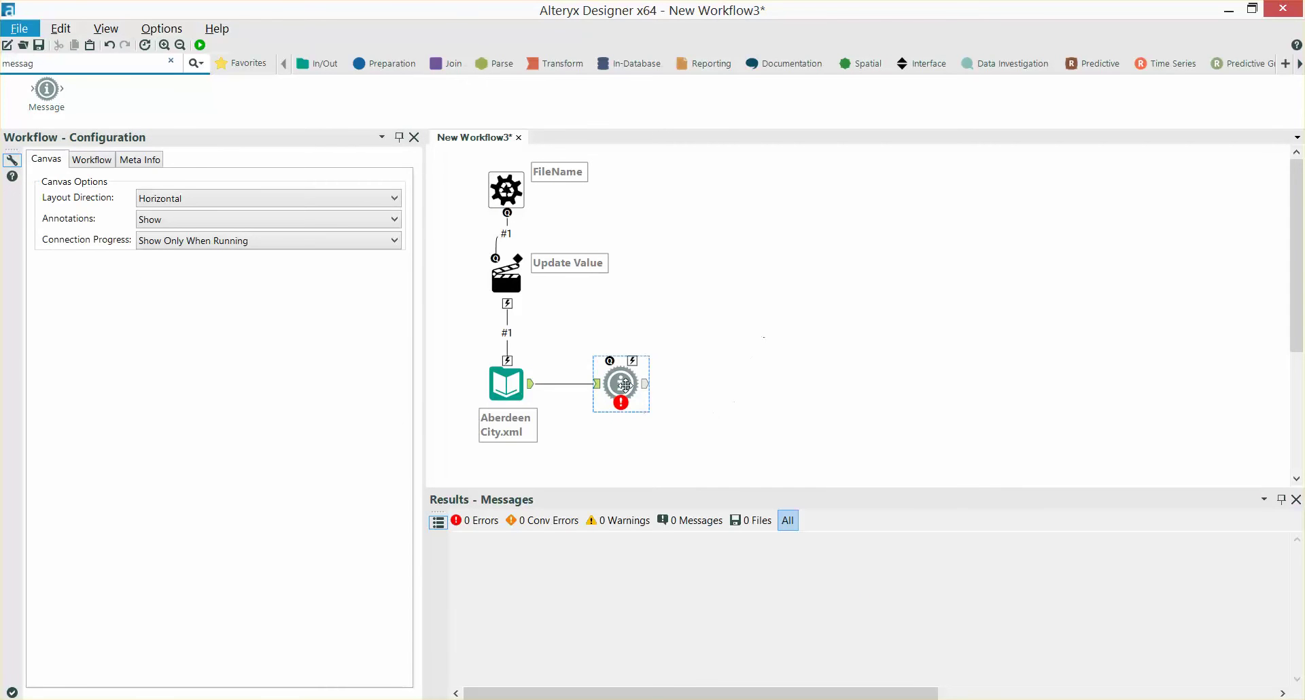
left_click(638, 401)
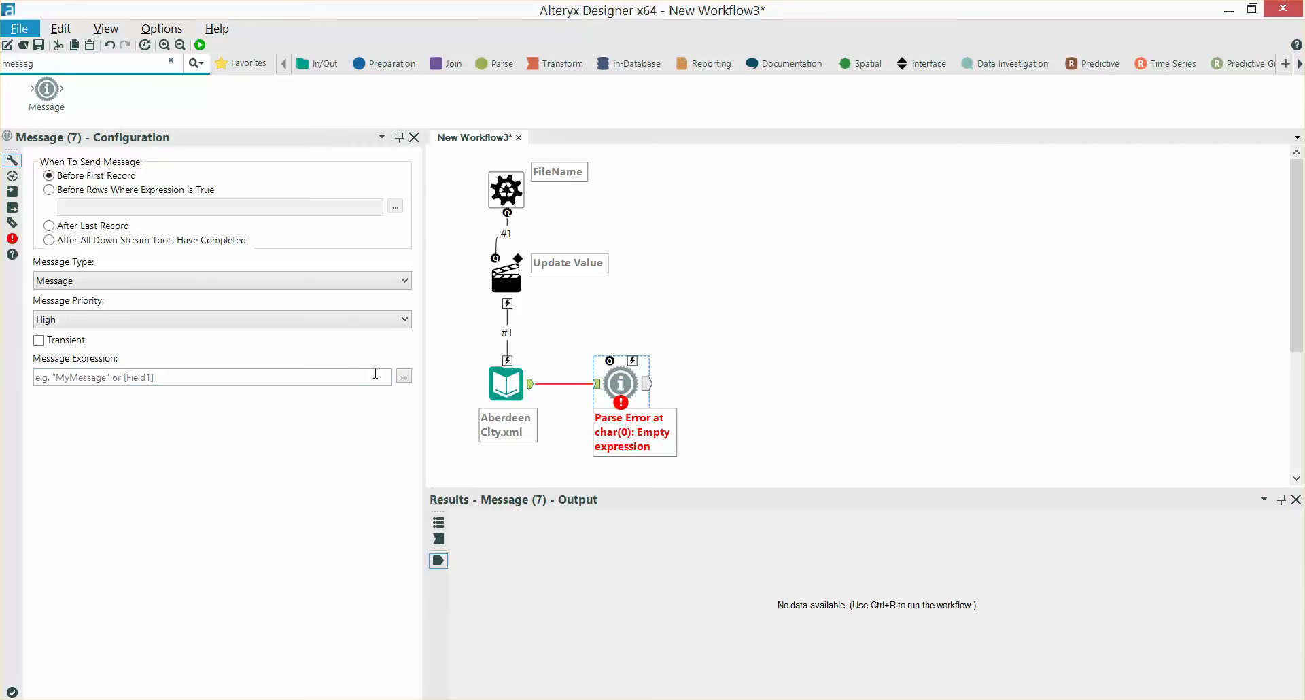
left_click(332, 382)
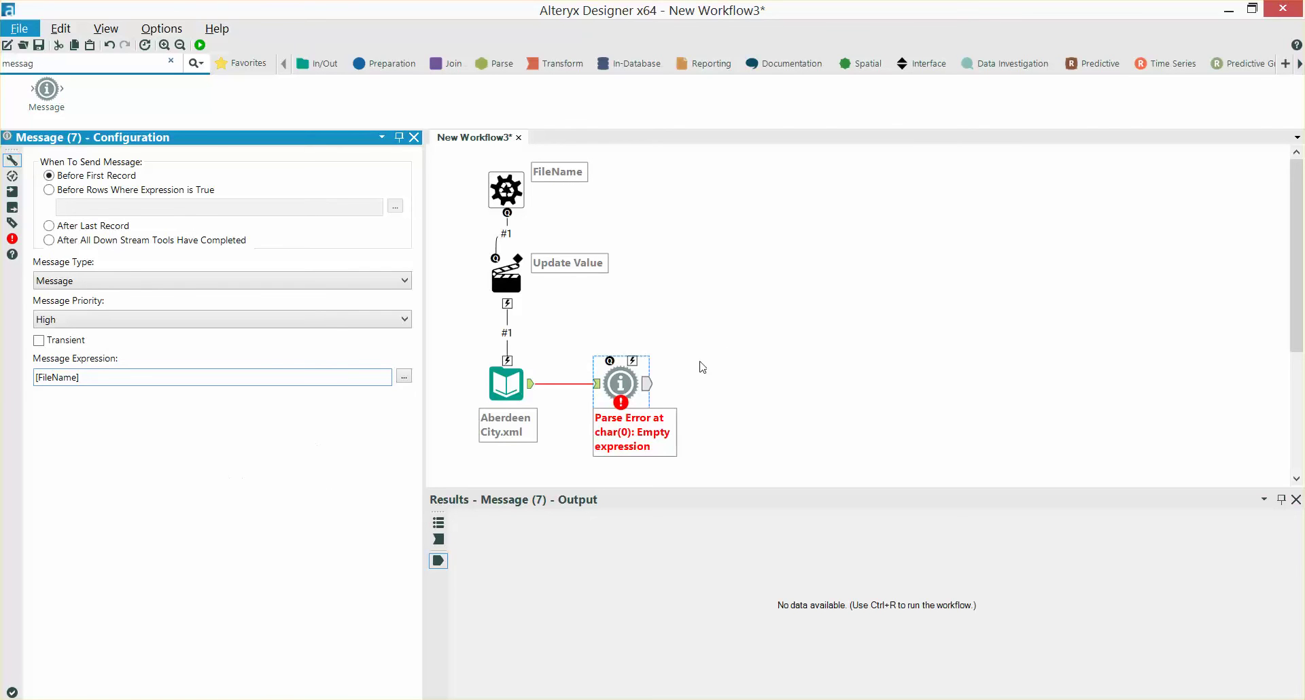
left_click(729, 355)
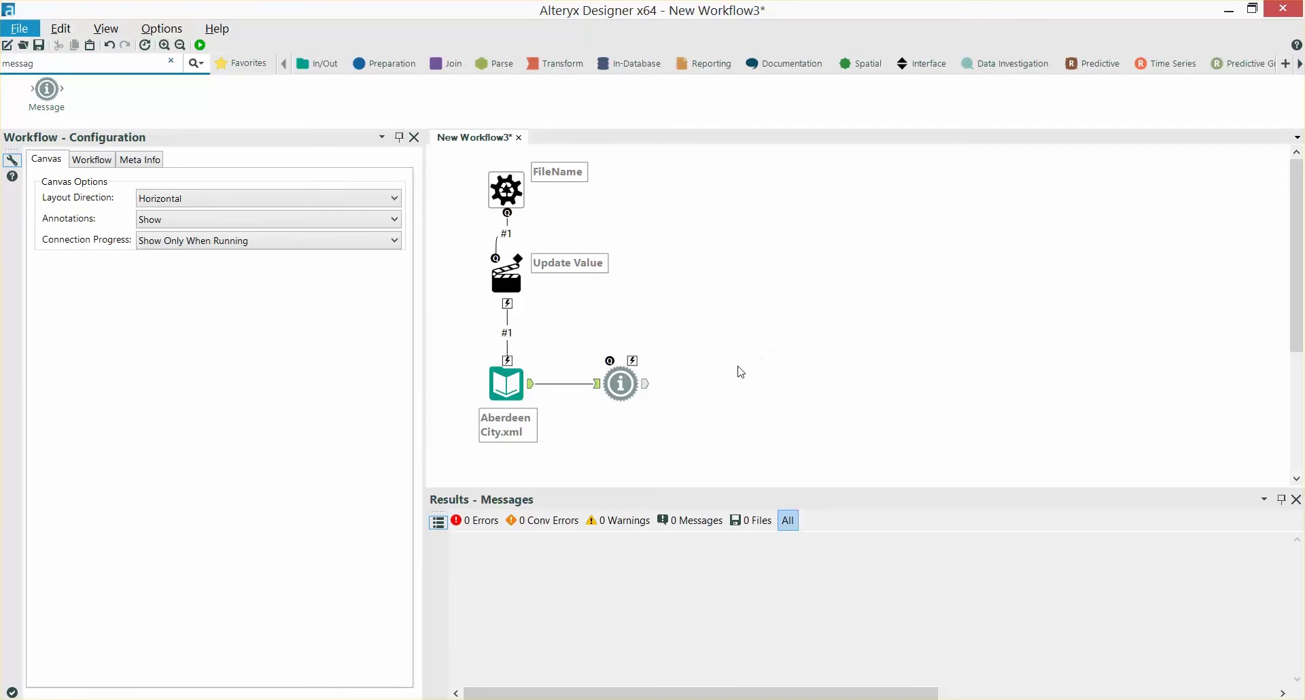
Attach a Macro Output tool named Output to the Message tool's output
left_click_drag(616, 372, 605, 371)
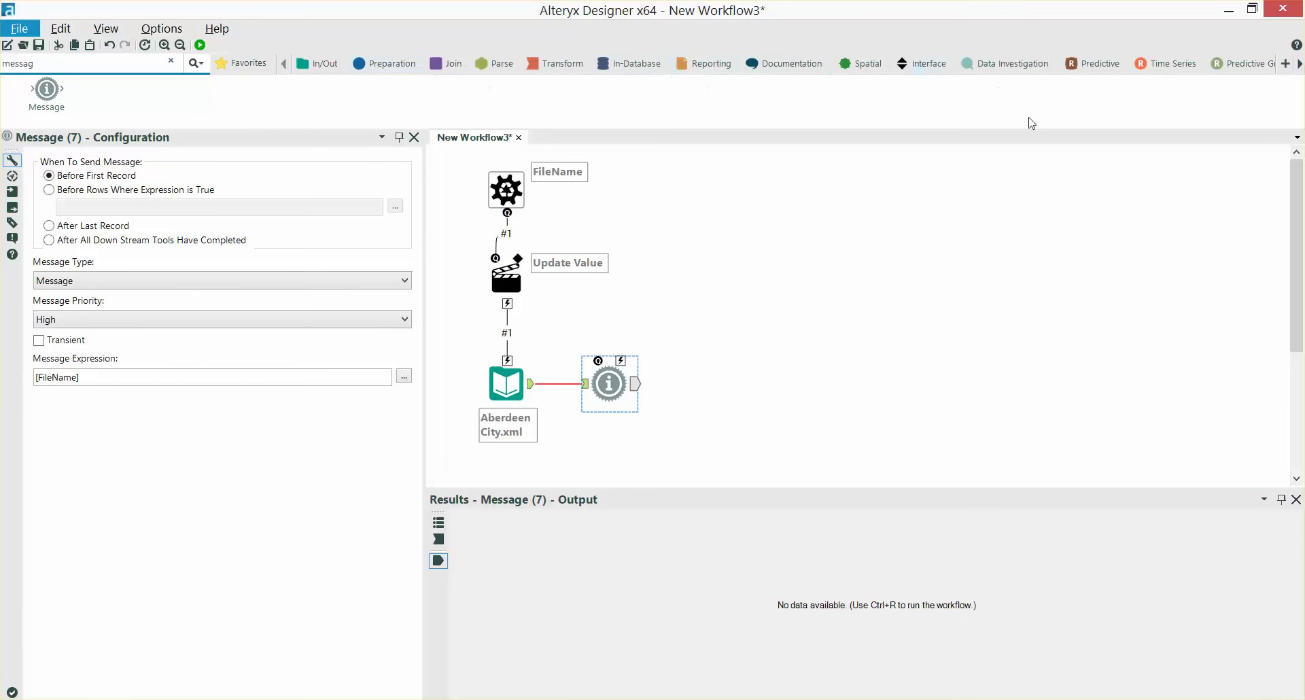
left_click(927, 63)
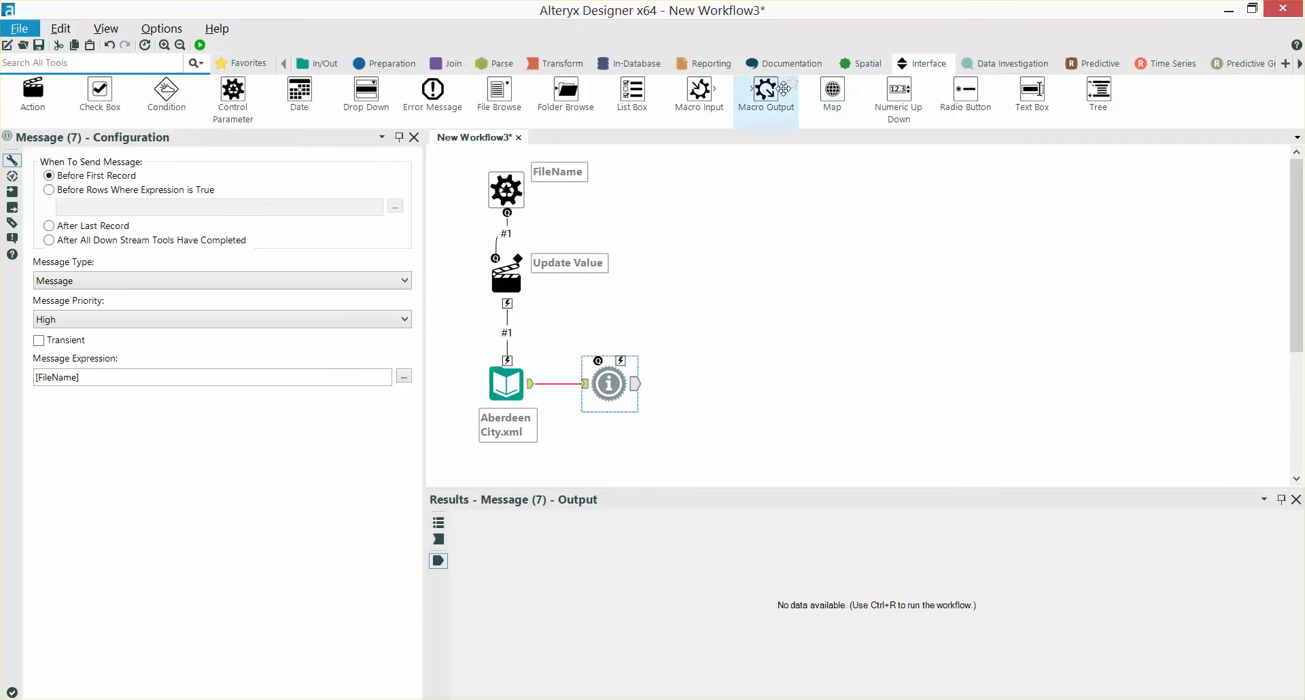
left_click_drag(766, 95, 717, 386)
left_click(698, 250)
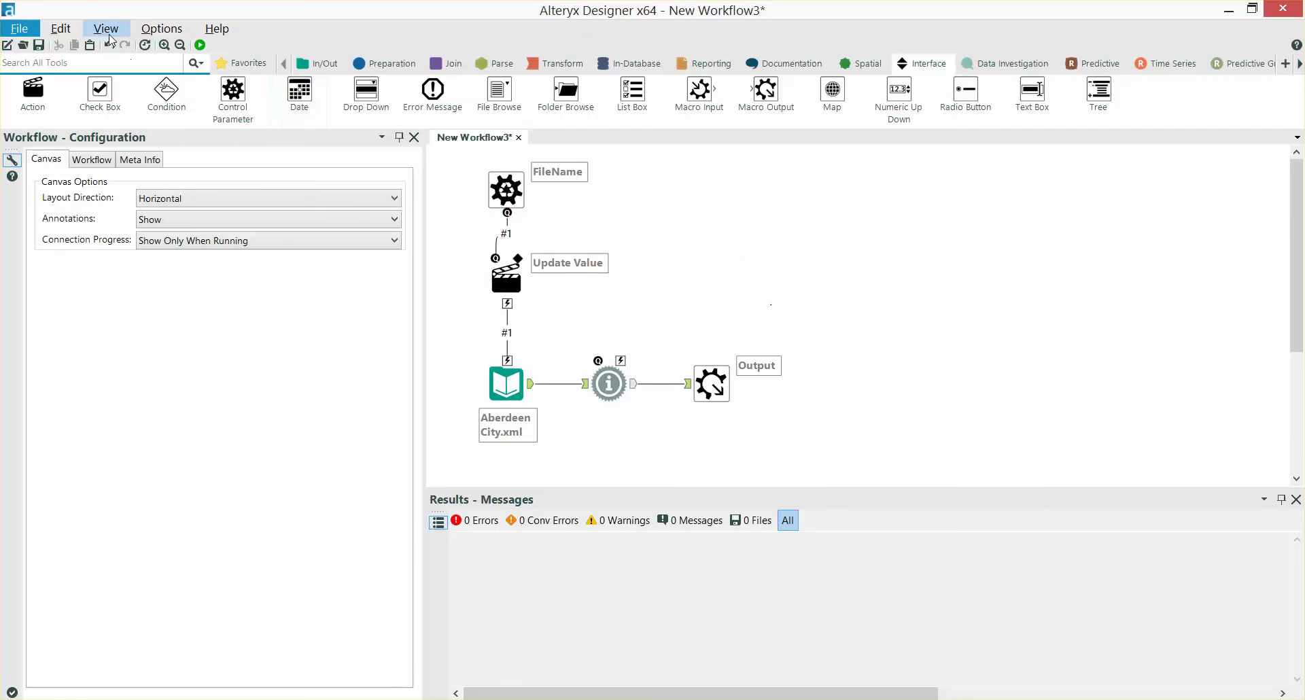
left_click(106, 28)
left_click(170, 173)
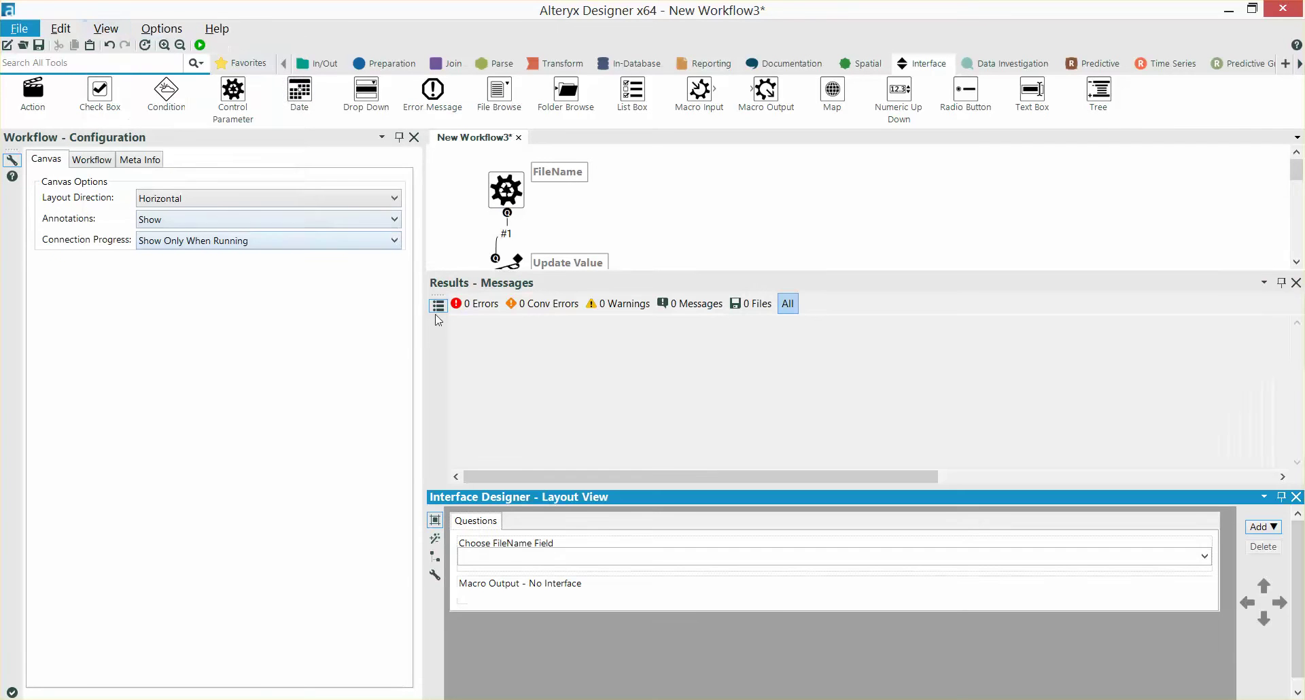
left_click(434, 575)
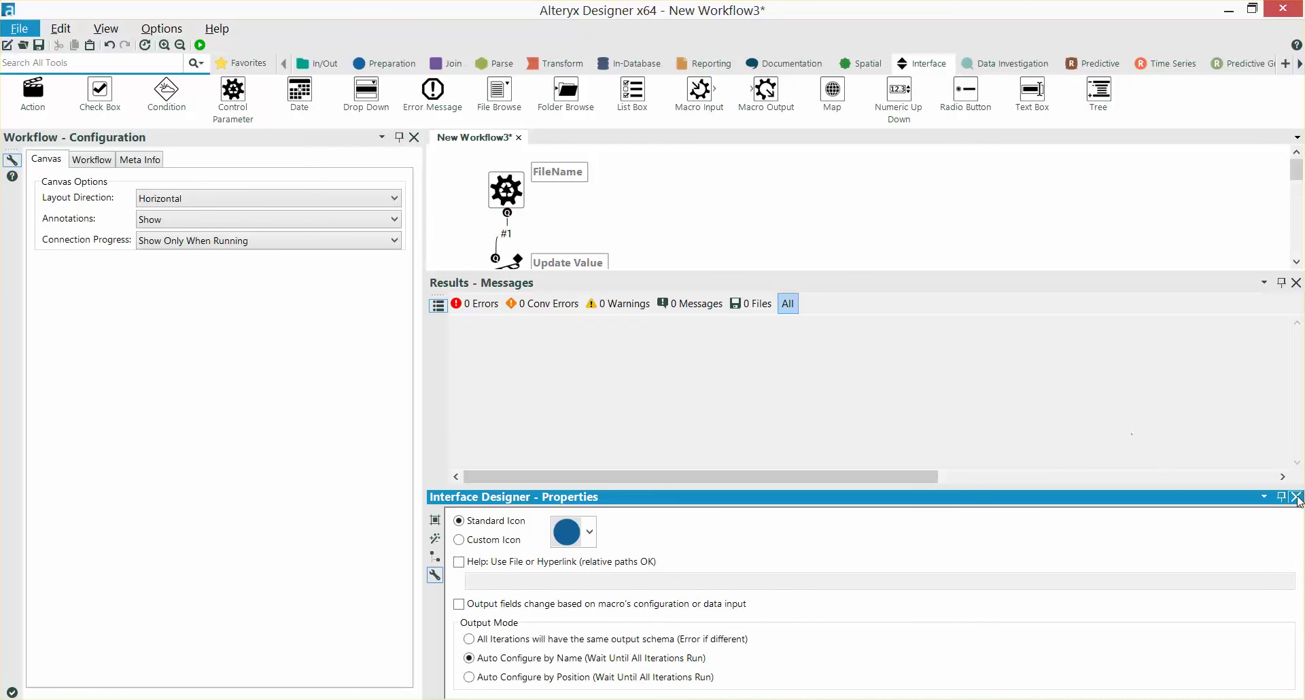
left_click(1296, 497)
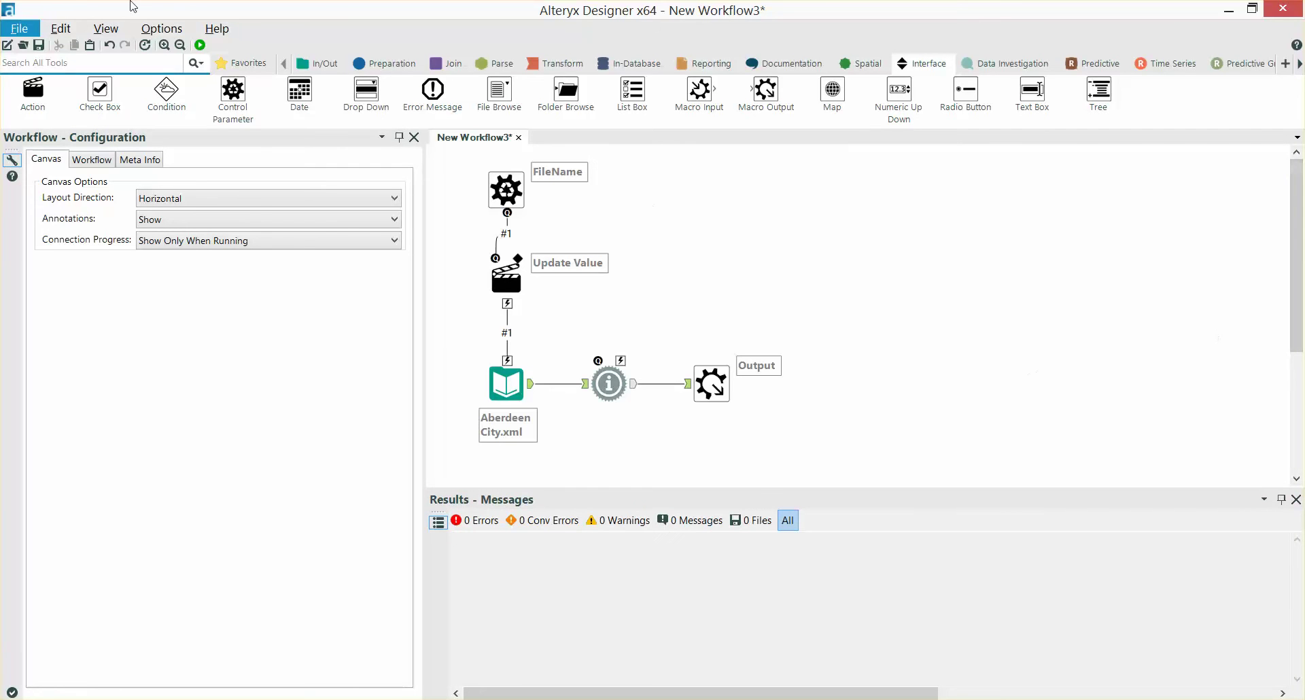
Save the workflow as Local Authorities Macro in Desktop > Datasets > Food Standards
left_click(38, 45)
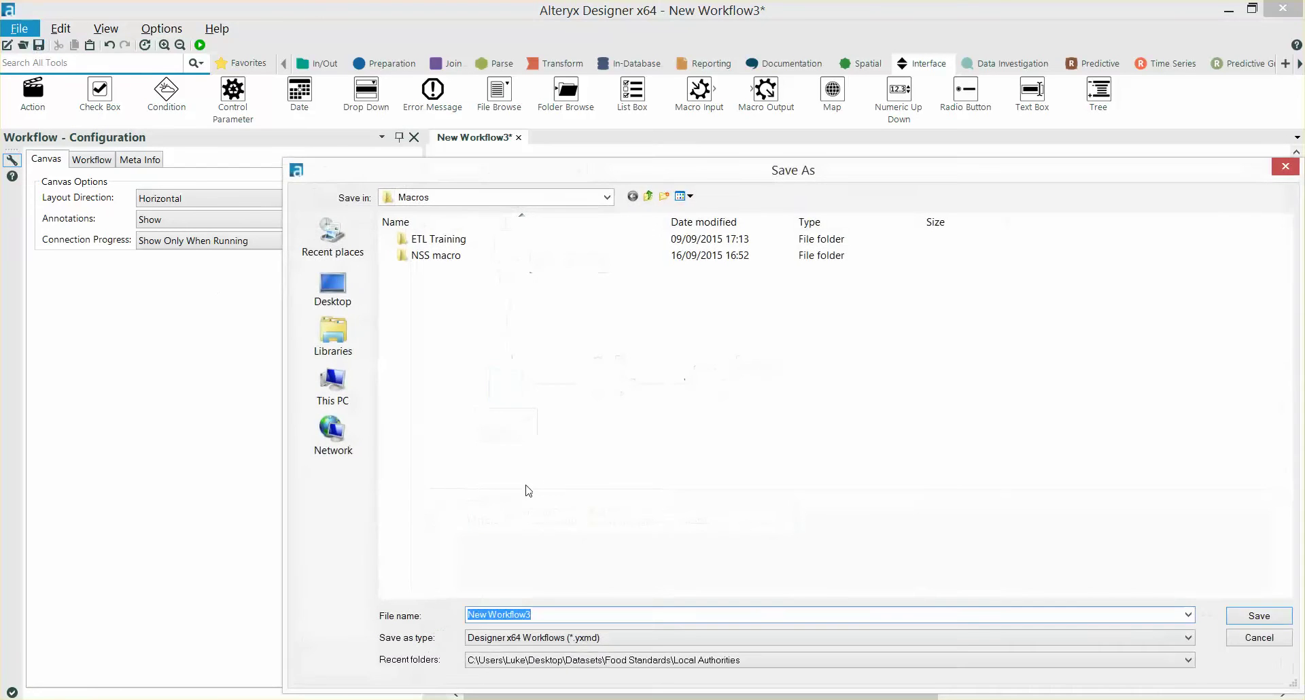
left_click(333, 289)
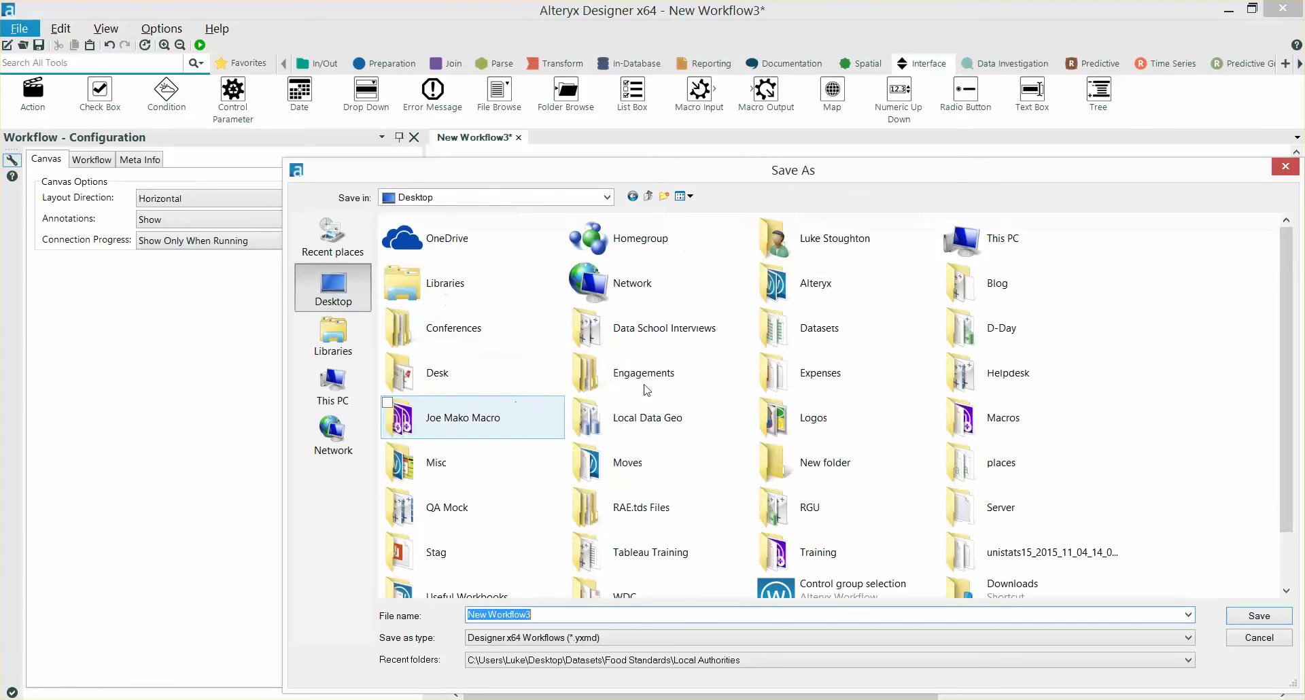
double_click(809, 328)
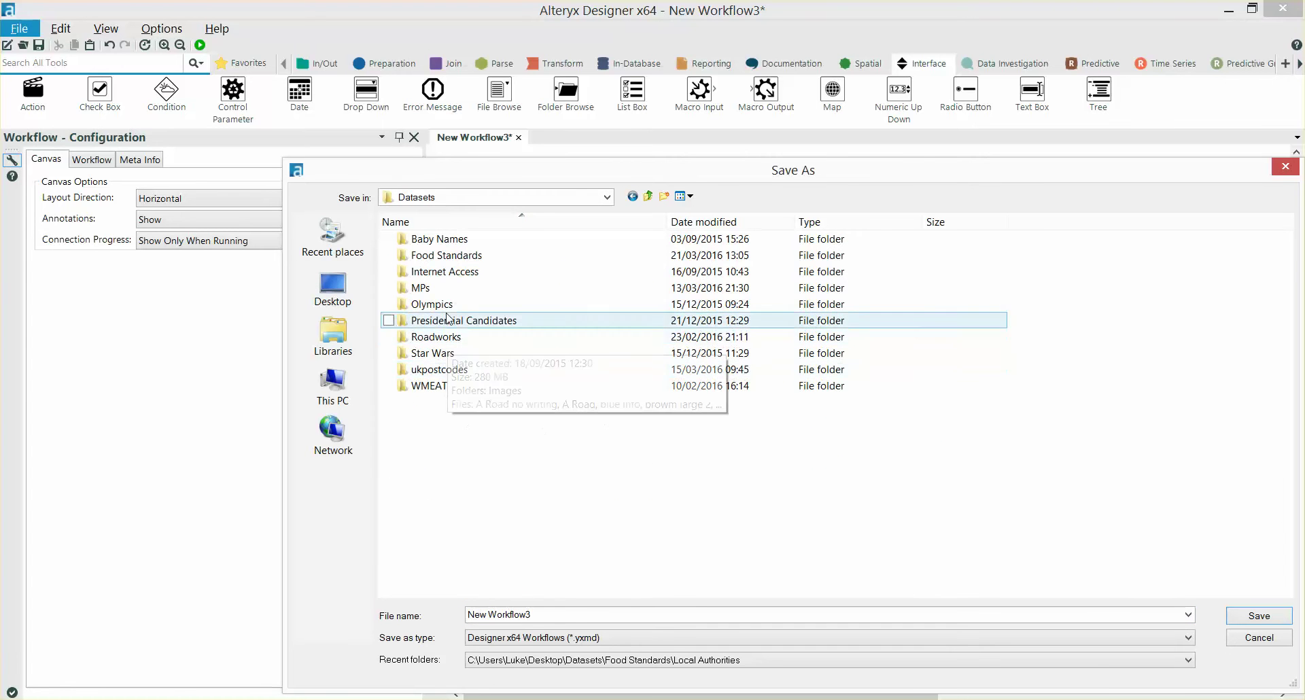
double_click(449, 256)
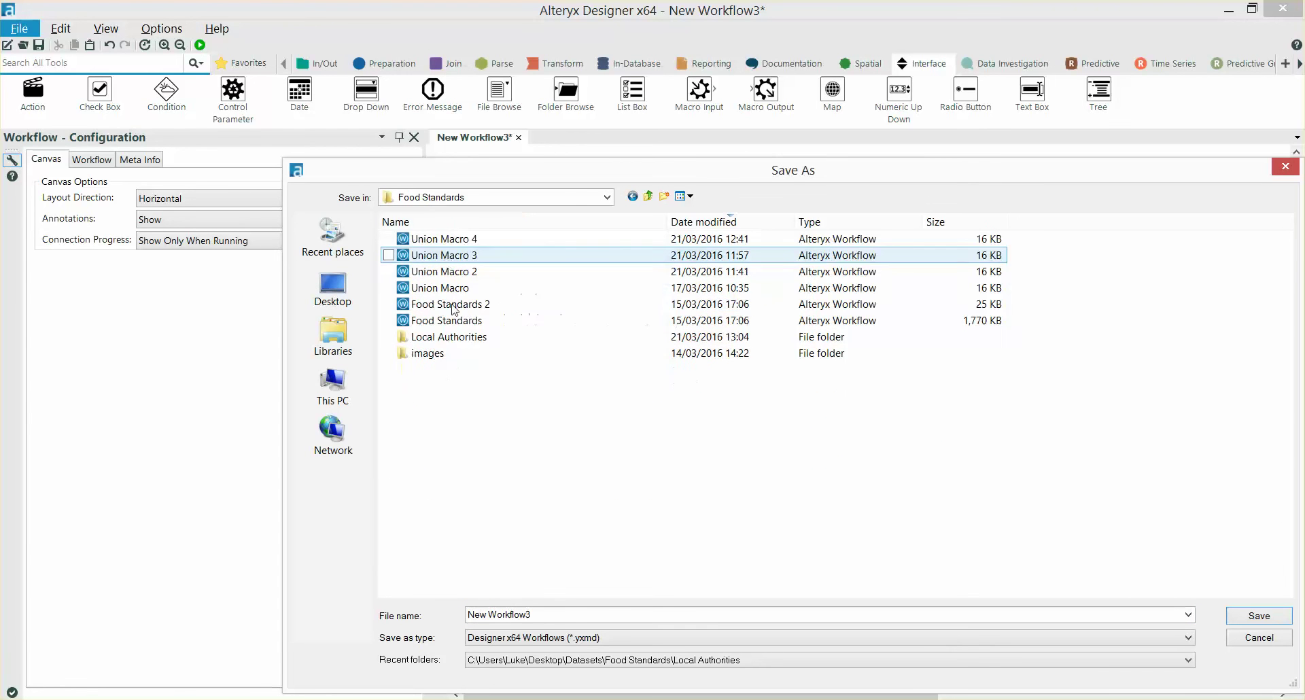
double_click(548, 615)
type("Local A")
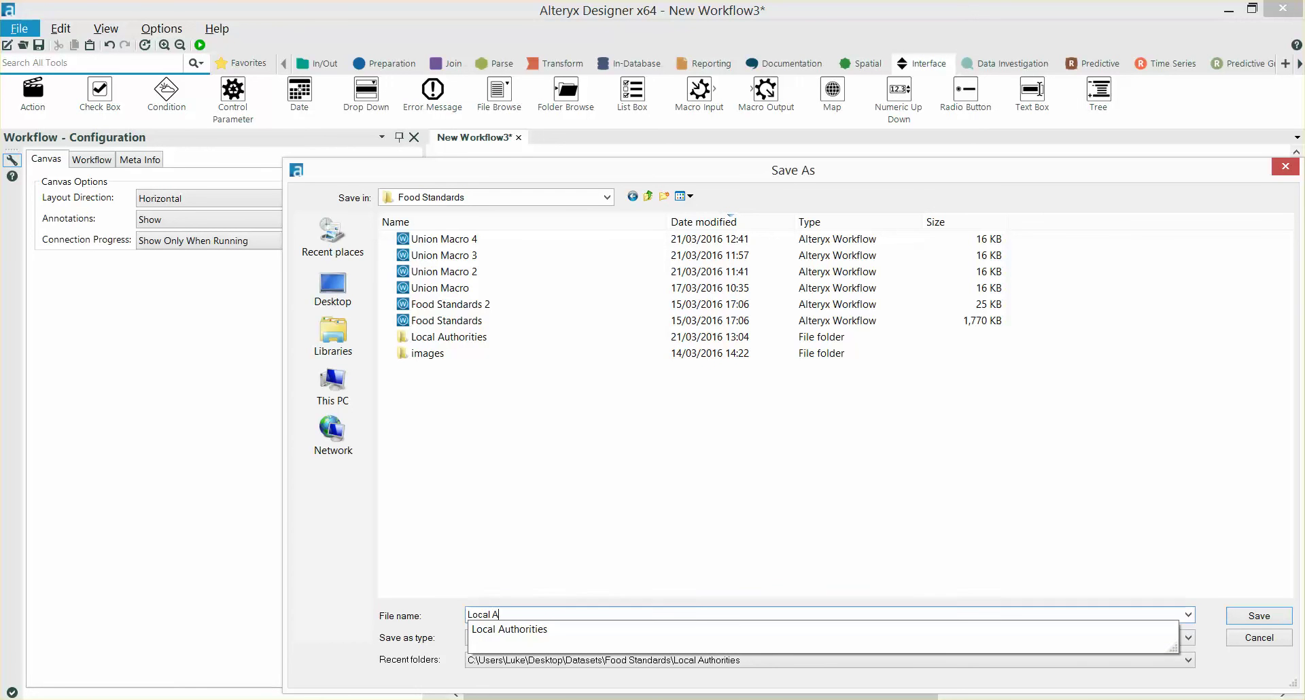
key("Down")
type("Ma")
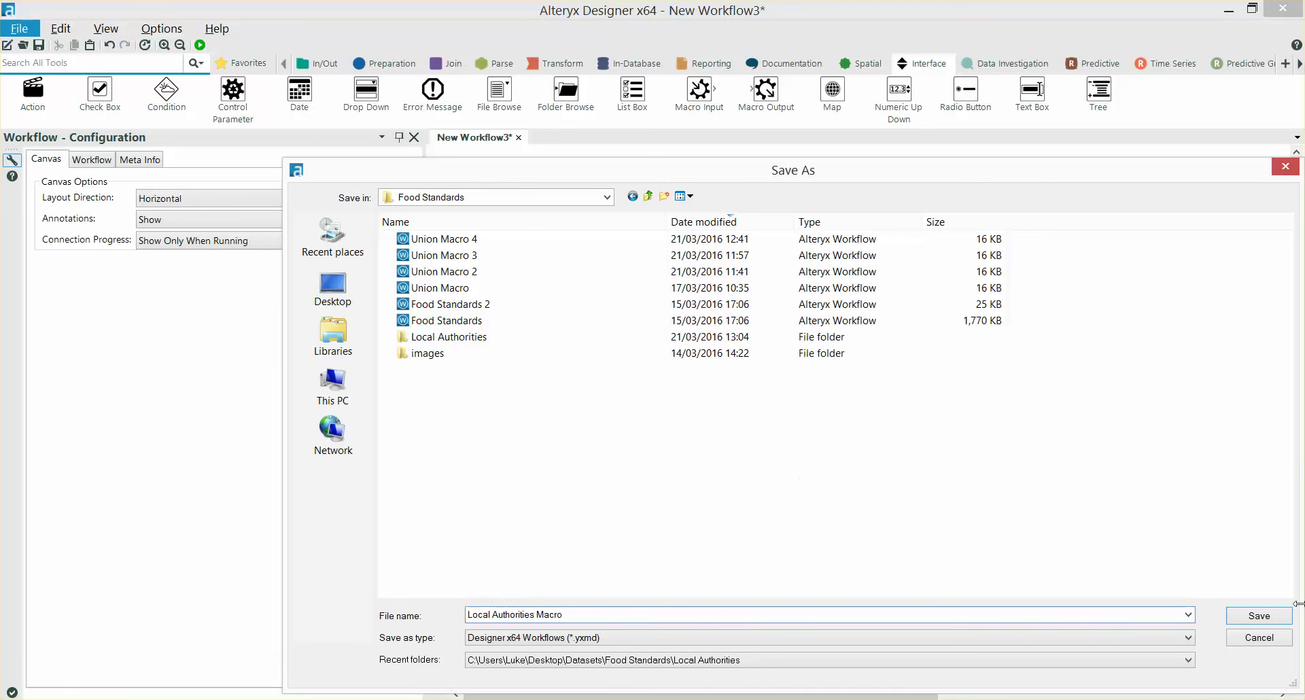
left_click(1271, 626)
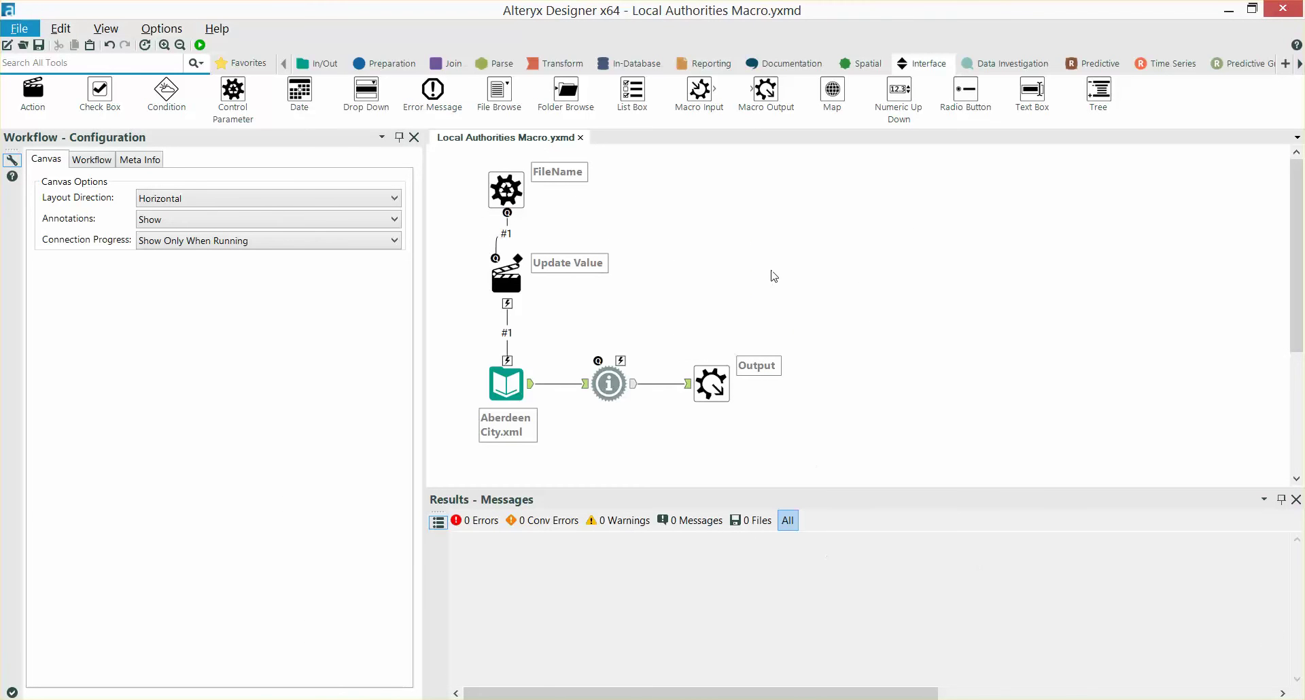
Create a new workflow and place a Directory tool on the canvas
left_click(7, 45)
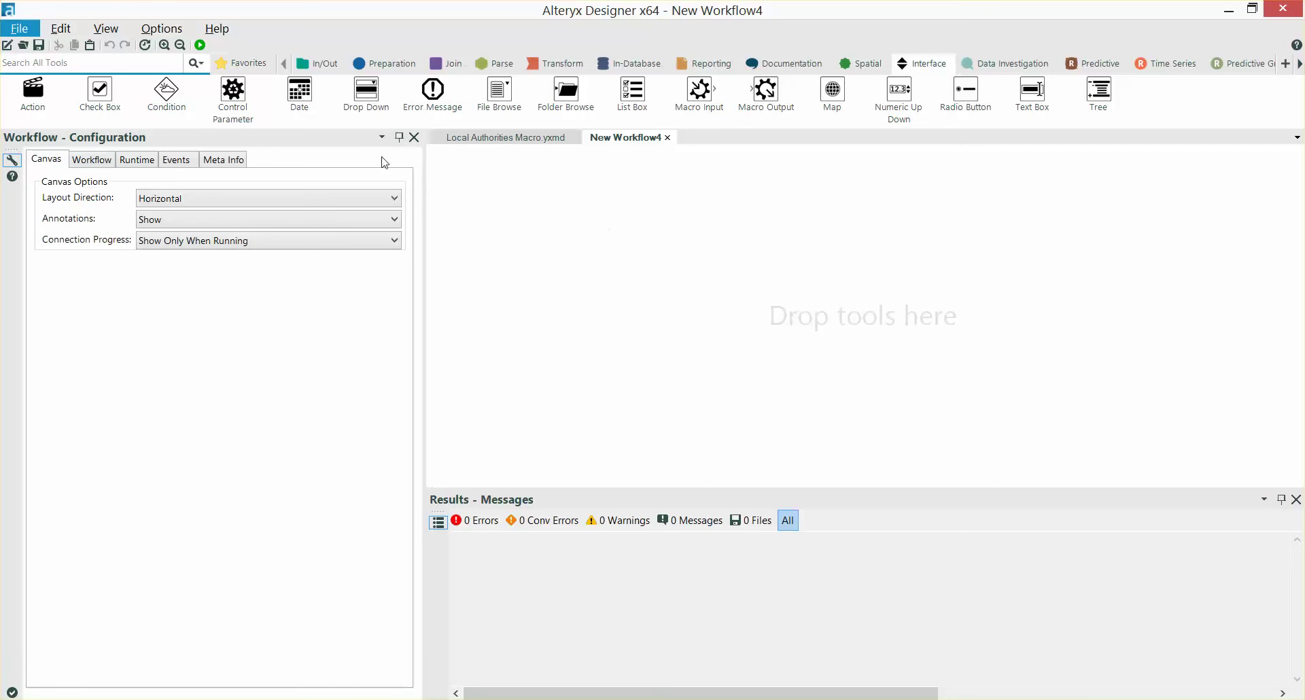
left_click(331, 66)
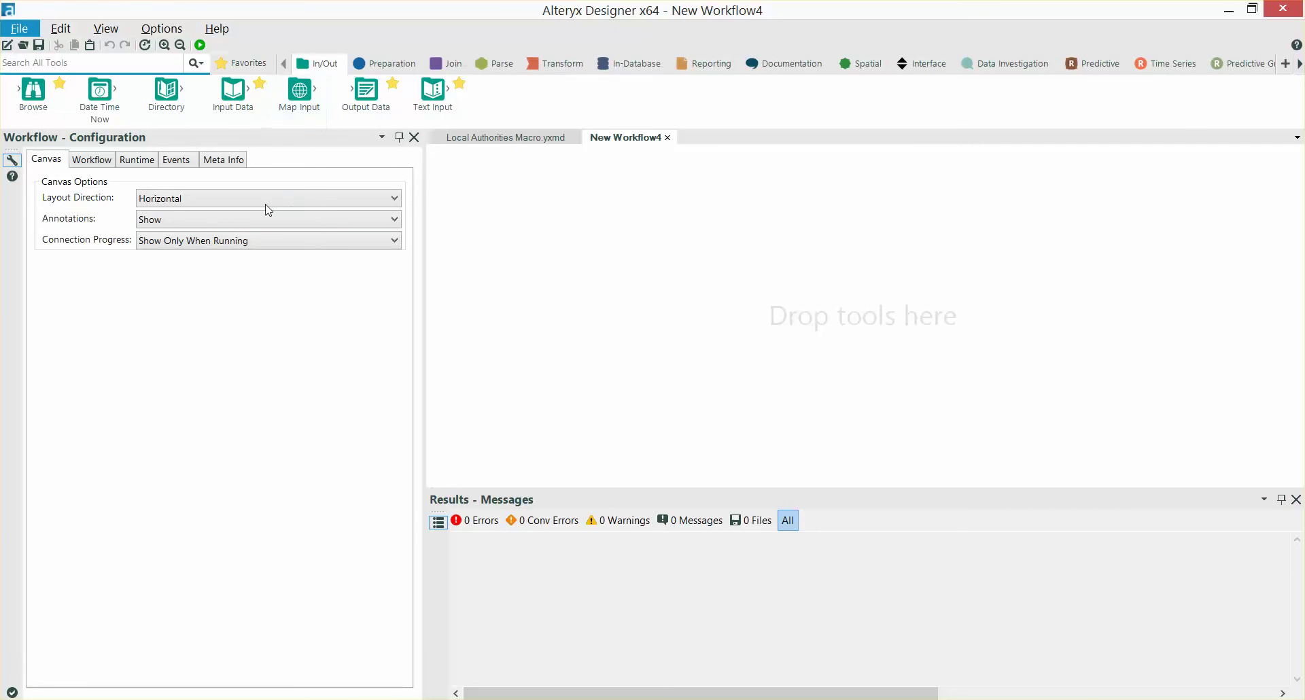
left_click_drag(168, 92, 503, 246)
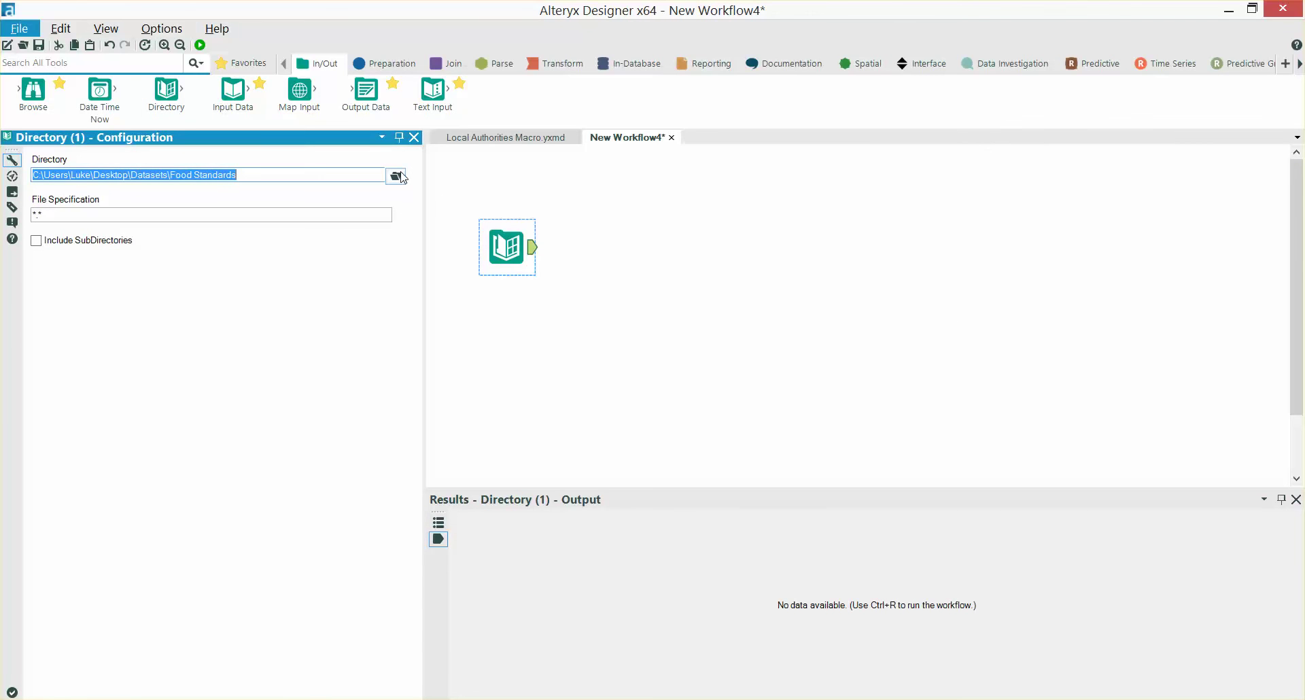
Point the Directory tool at the Local Authorities folder with file specification *.xml
left_click(397, 177)
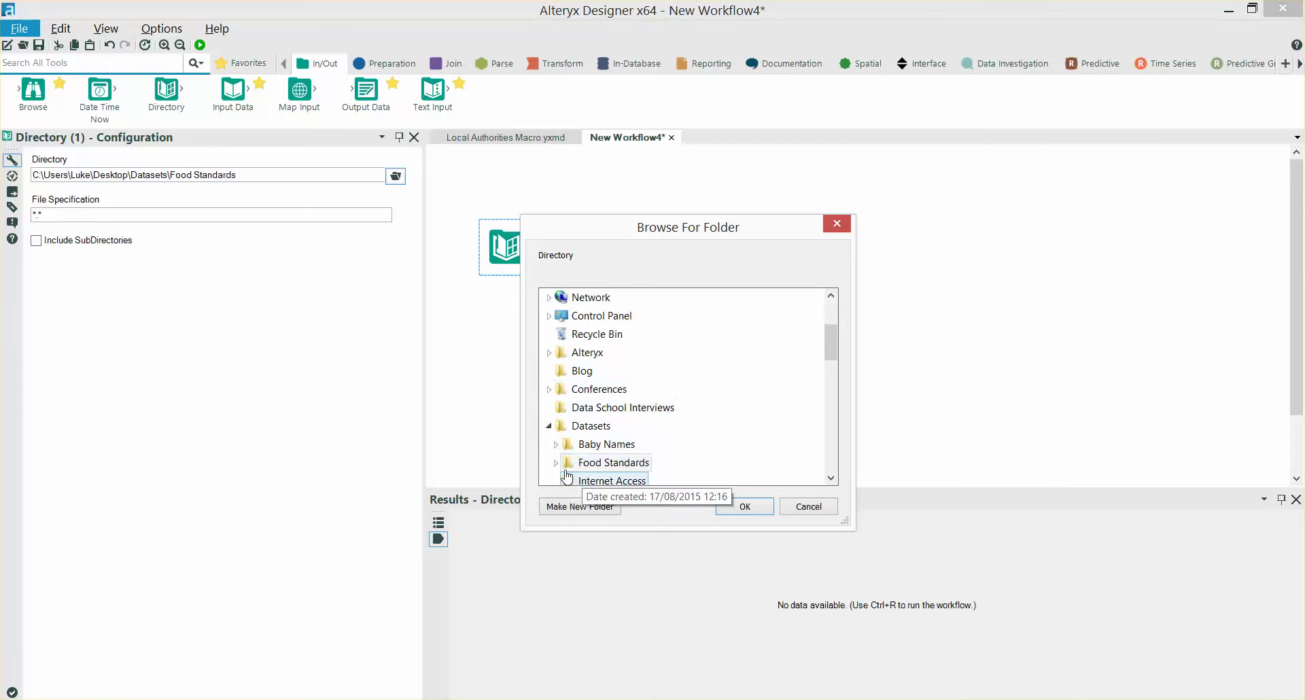
left_click(591, 463)
left_click(615, 463)
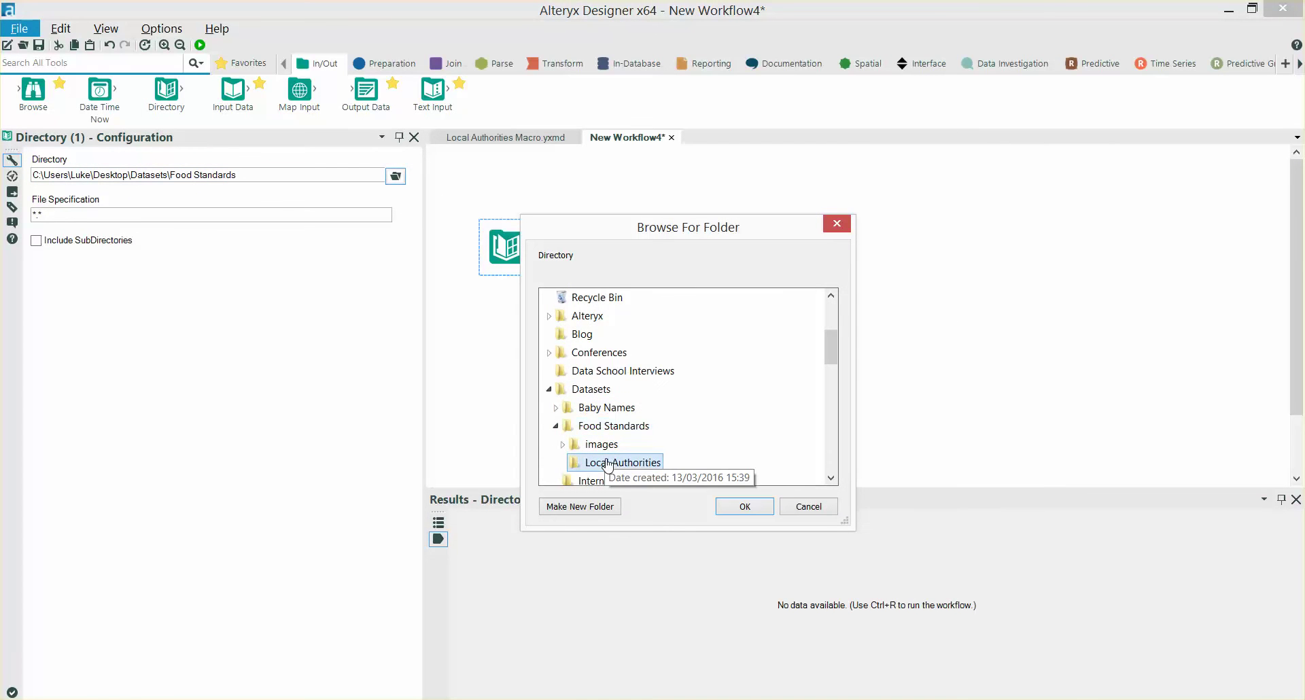
left_click(755, 508)
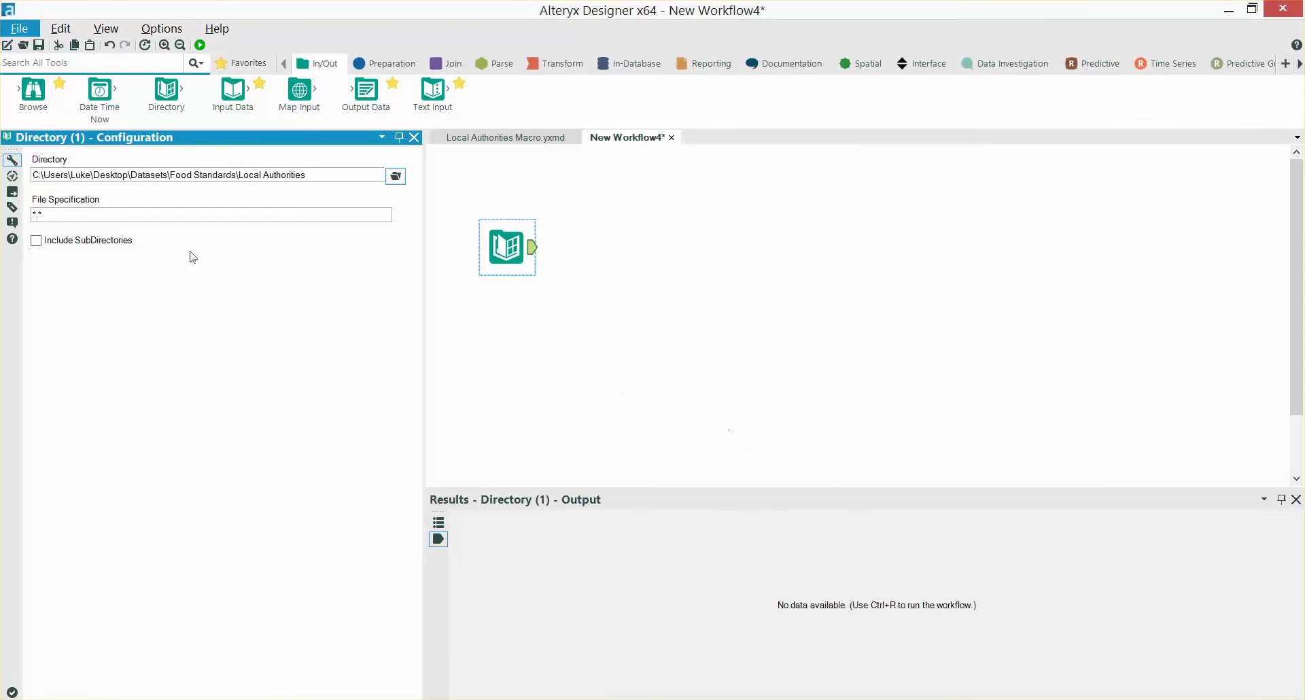
left_click(83, 216)
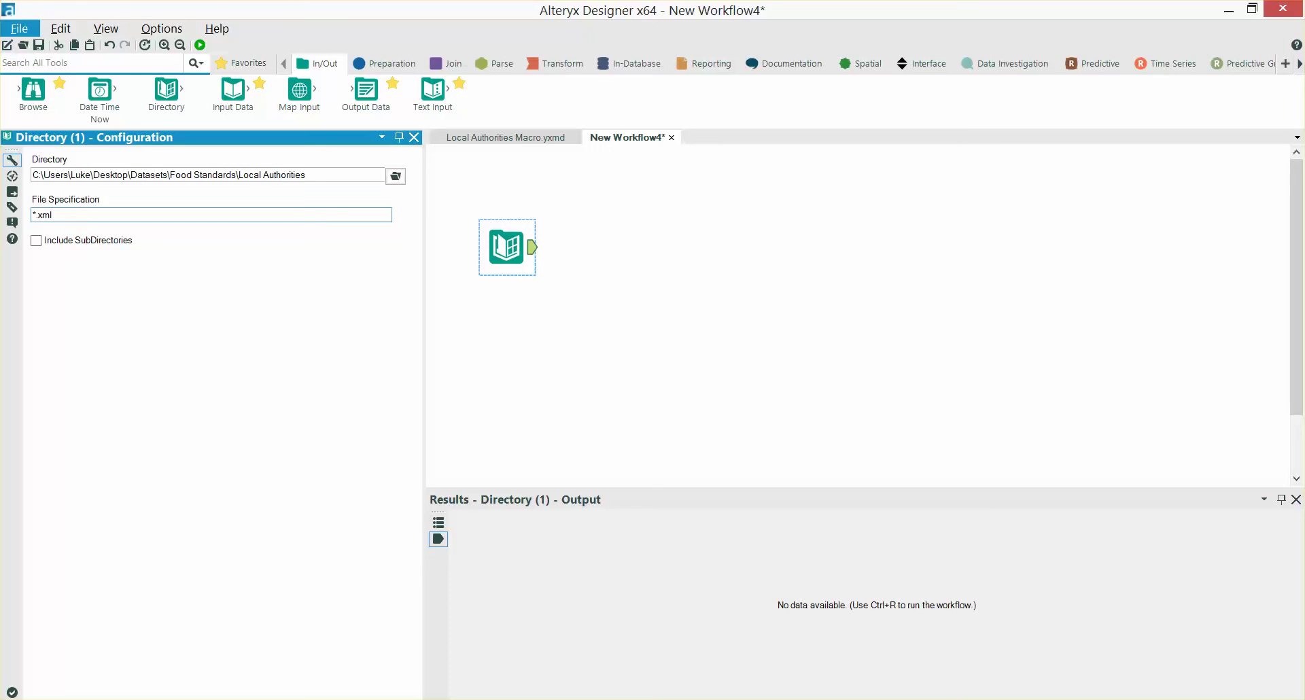
left_click(681, 332)
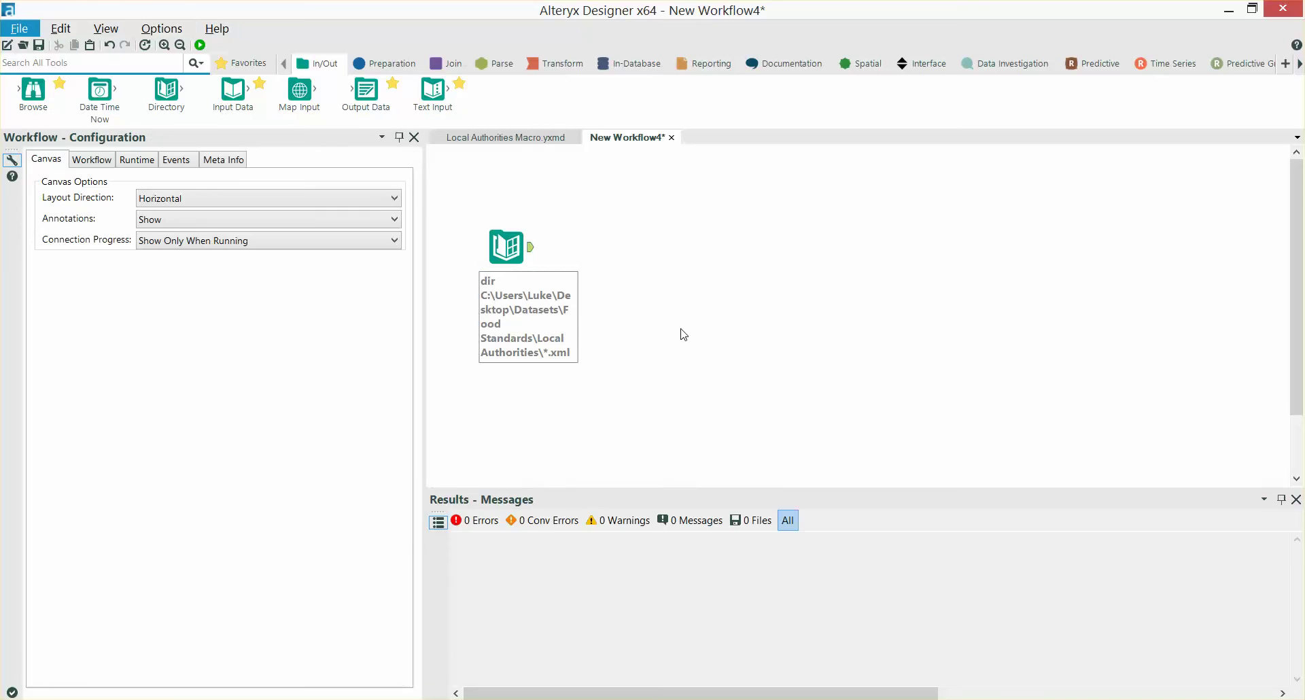
Insert the Local Authorities Macro after the Directory tool
left_click(519, 258)
right_click(609, 245)
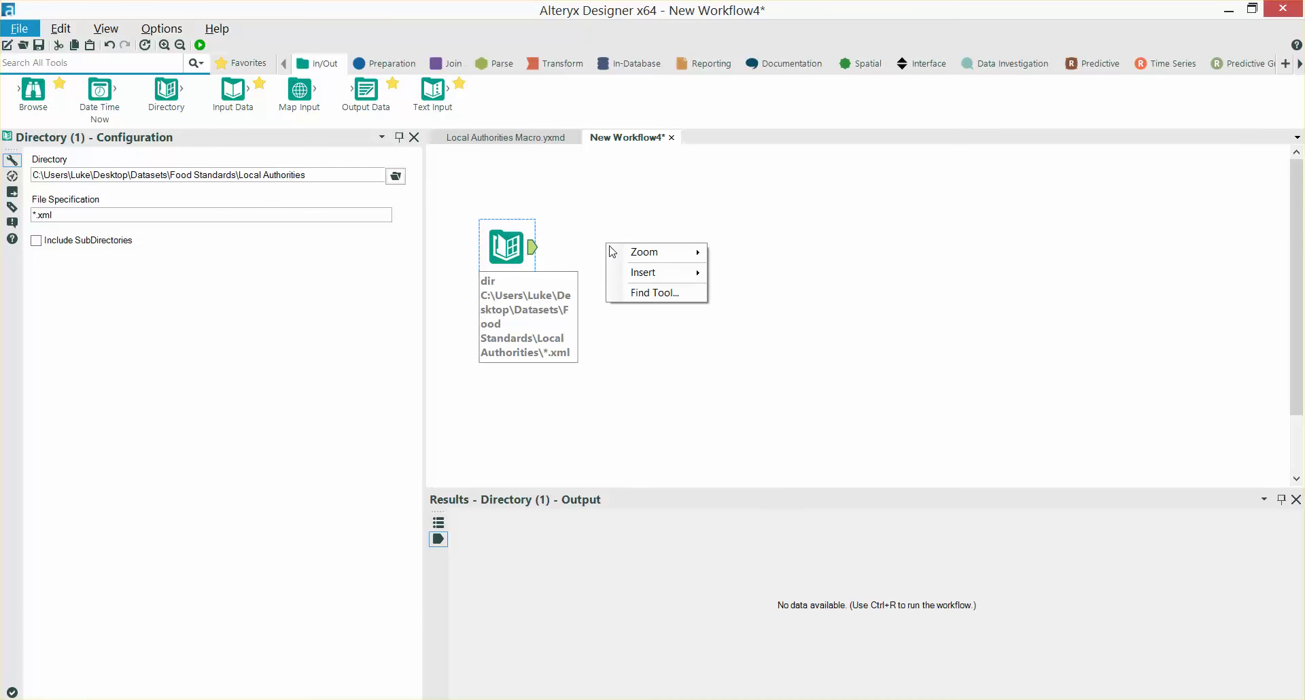
mouse_move(635, 272)
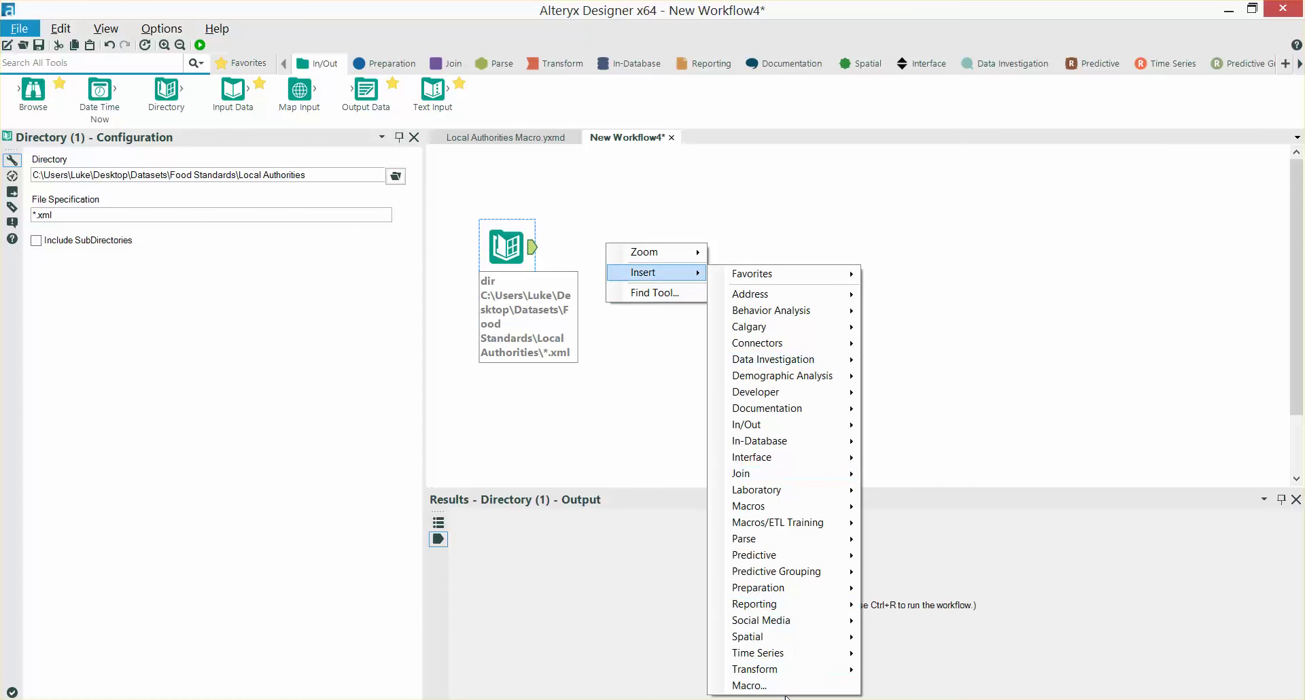
left_click(785, 685)
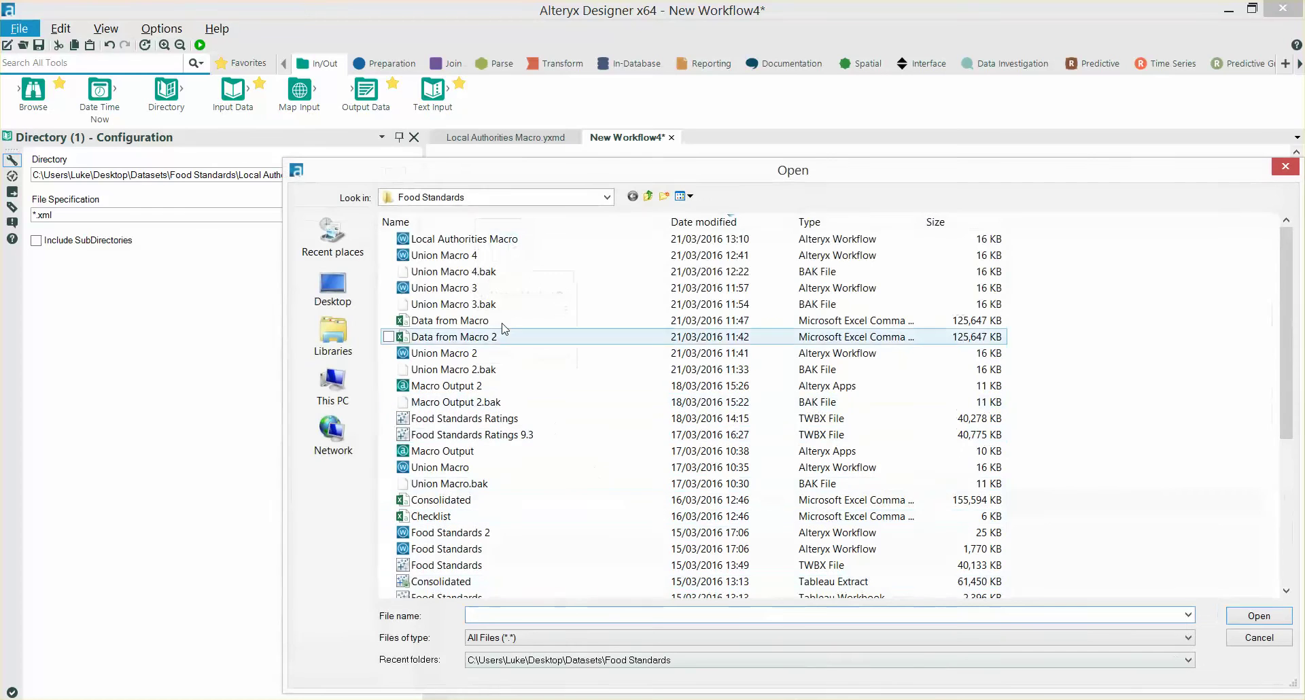
double_click(480, 239)
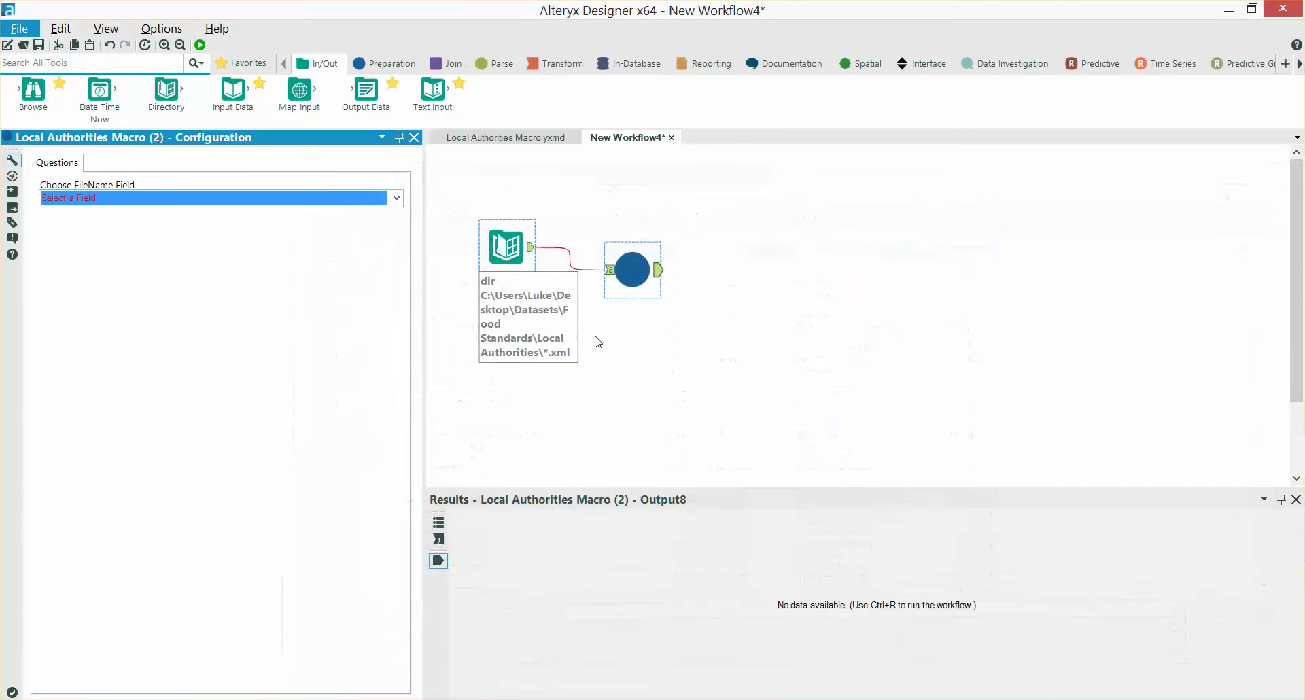
left_click_drag(628, 276, 614, 249)
Set the macro's FileName field to FullPath and add an Output Data tool after it
left_click(396, 199)
left_click(371, 228)
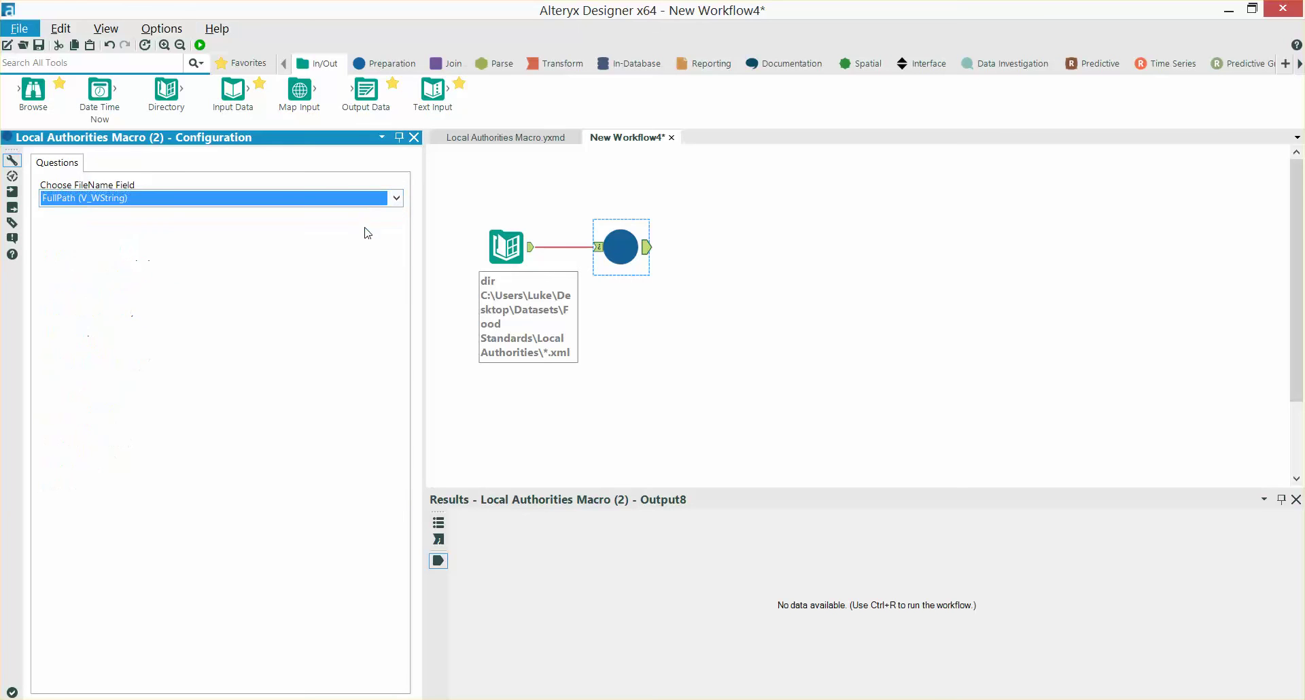
left_click(745, 277)
left_click_drag(365, 91, 736, 246)
Write output to Local Authories Data.csv in Local Authorities, replacing the existing file
left_click(407, 176)
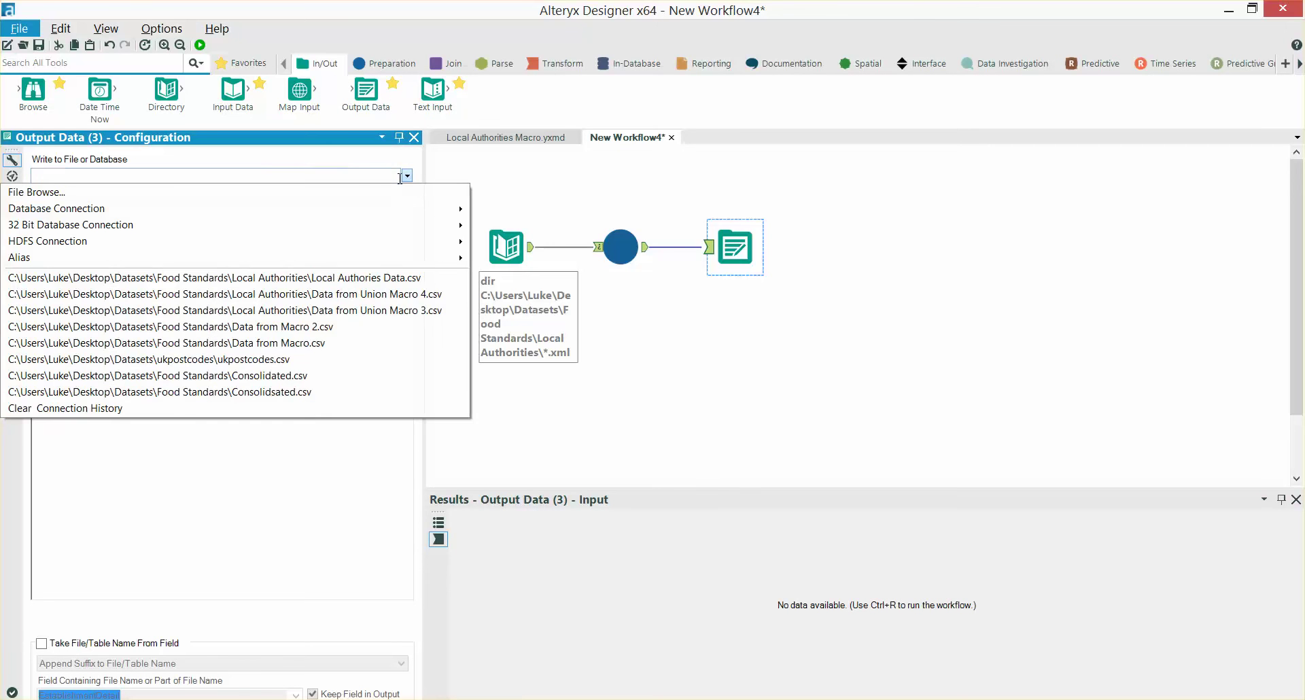
left_click(401, 191)
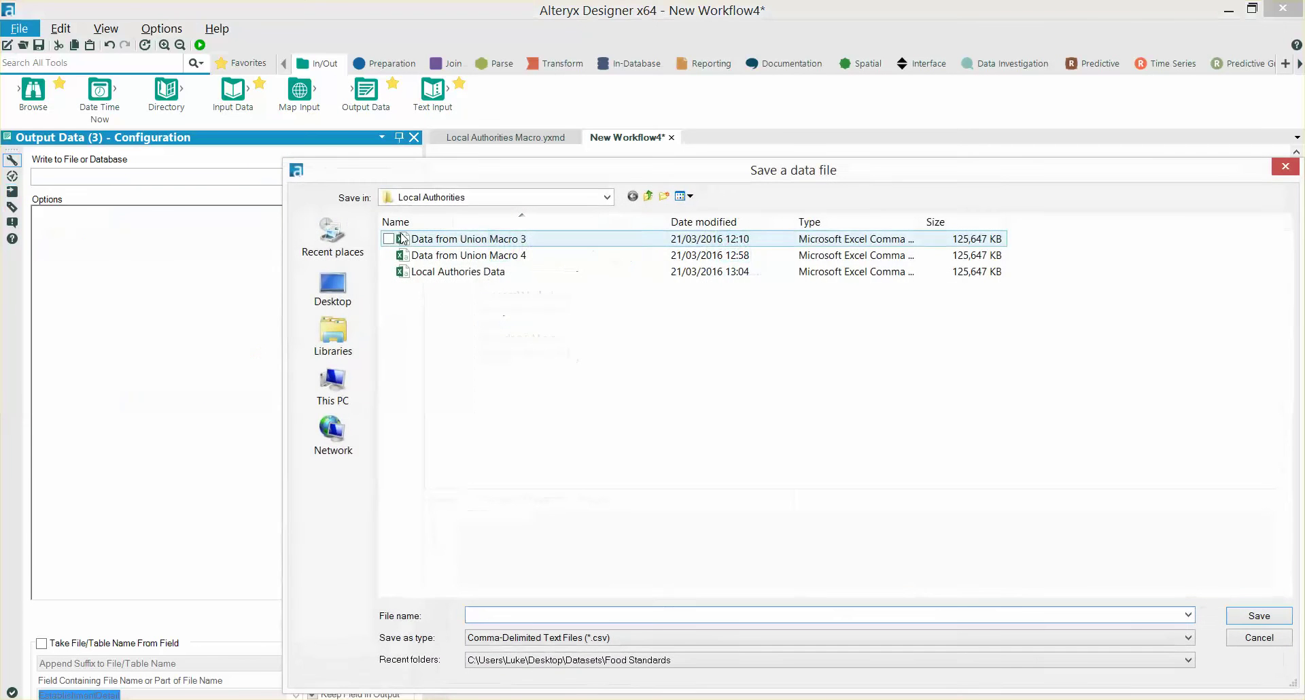
left_click(530, 273)
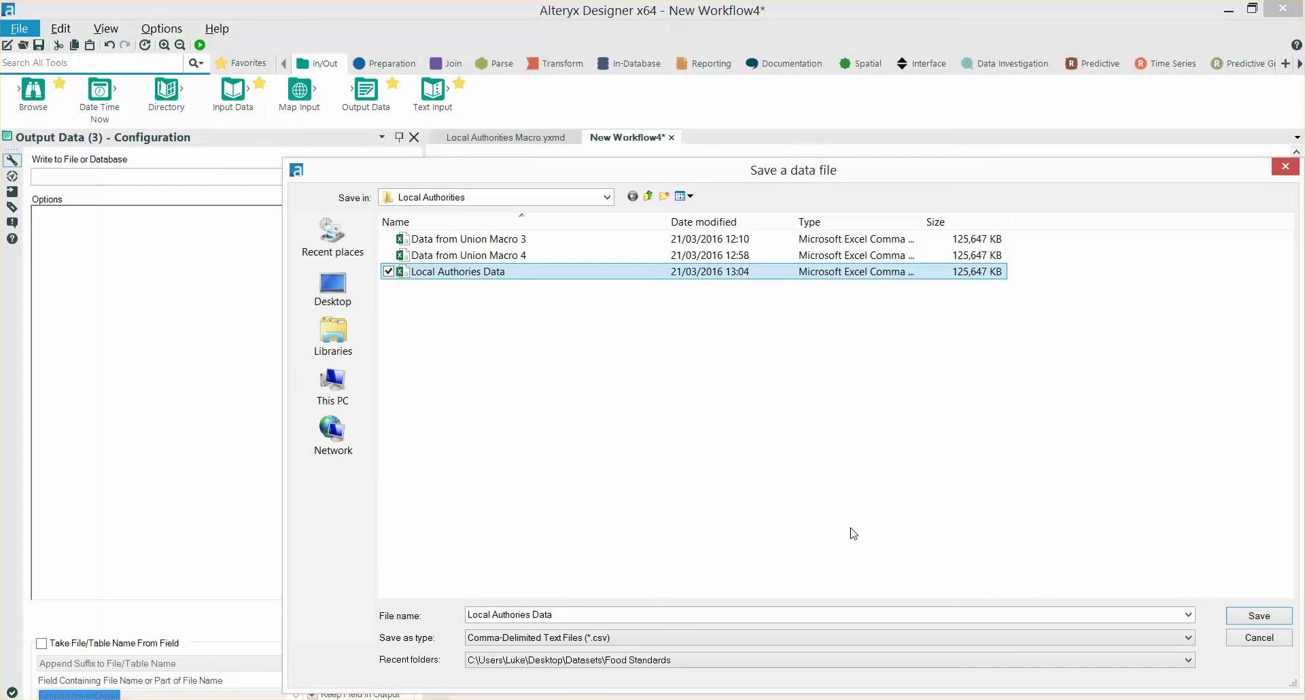
left_click(1259, 616)
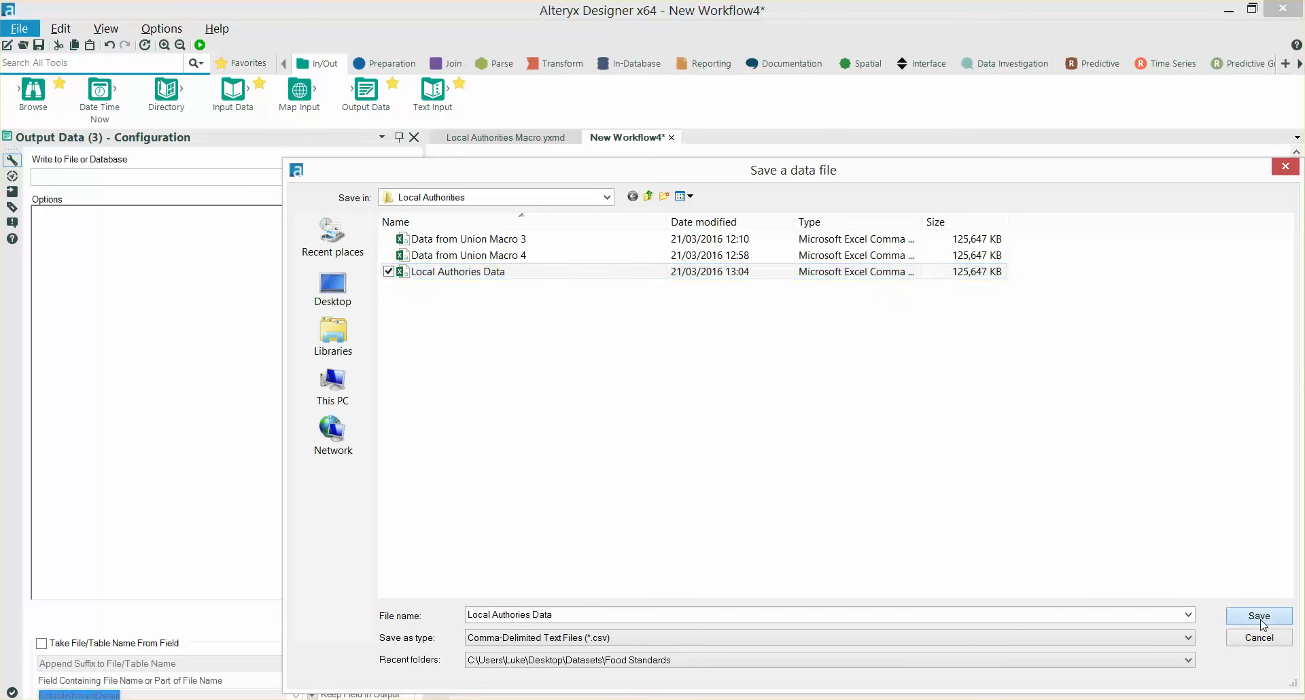
left_click(755, 360)
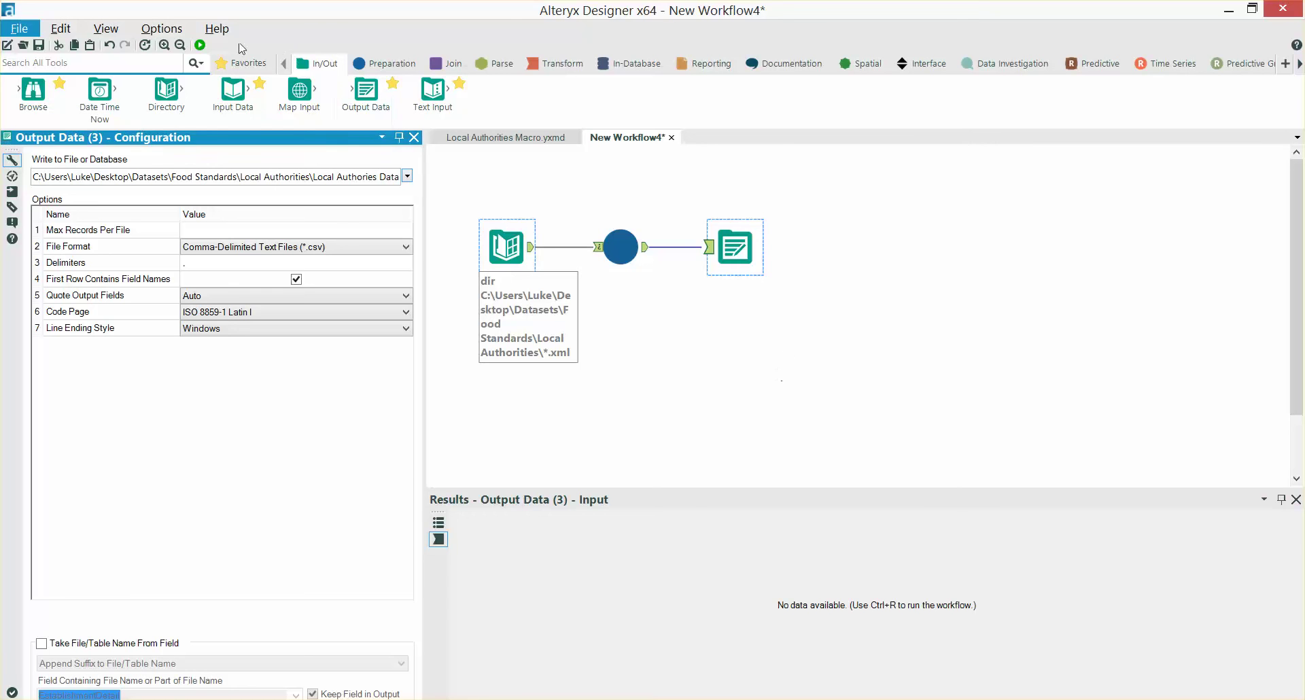
Run the workflow so all 392 XML files are unioned into the CSV
left_click(200, 45)
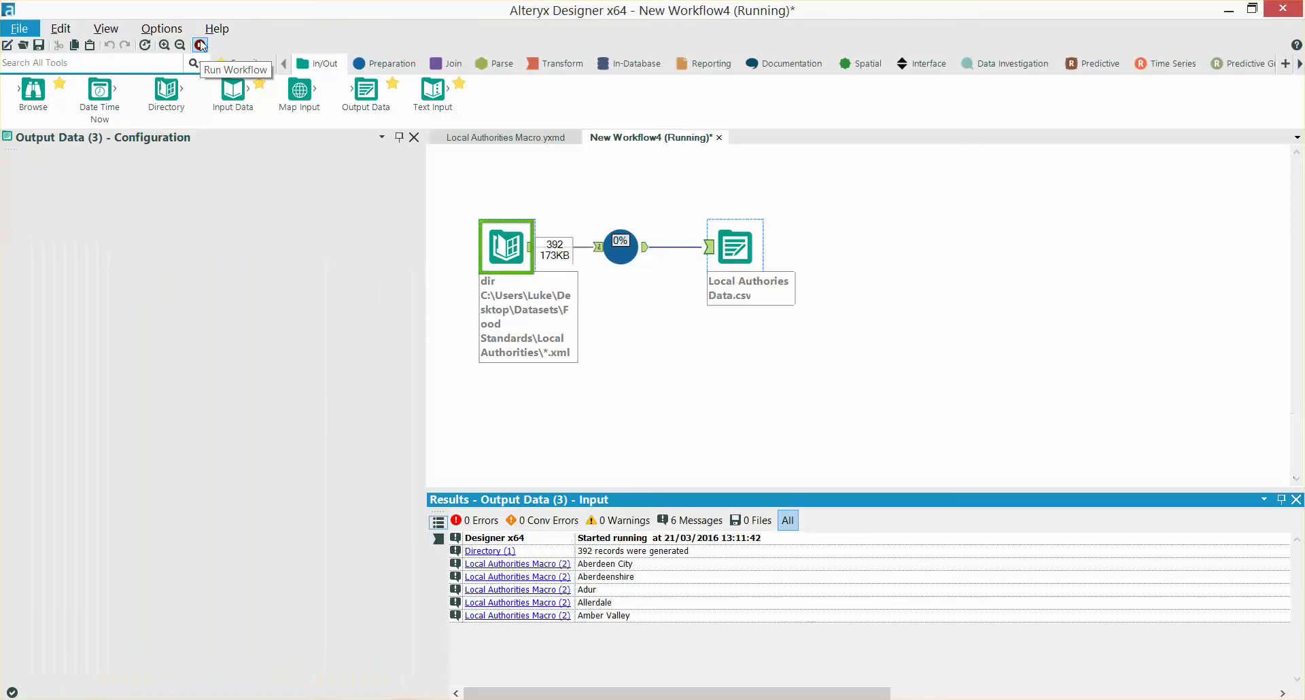